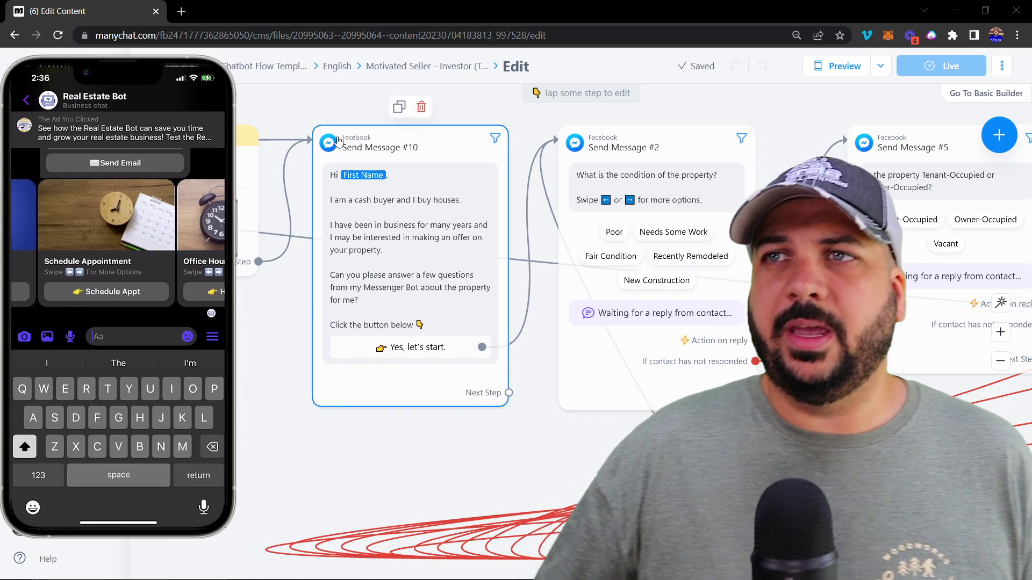
- Switch the flow preview to In Facebook and launch the preview of the Motivated Seller flow
drag(314, 102, 277, 133)
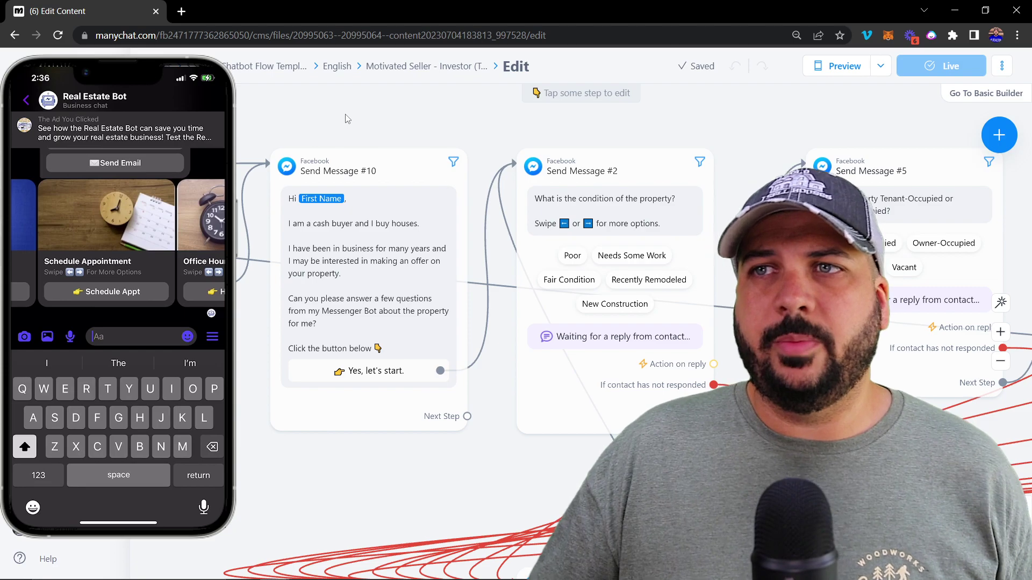
scroll(306, 106, down, 3)
drag(321, 107, 307, 143)
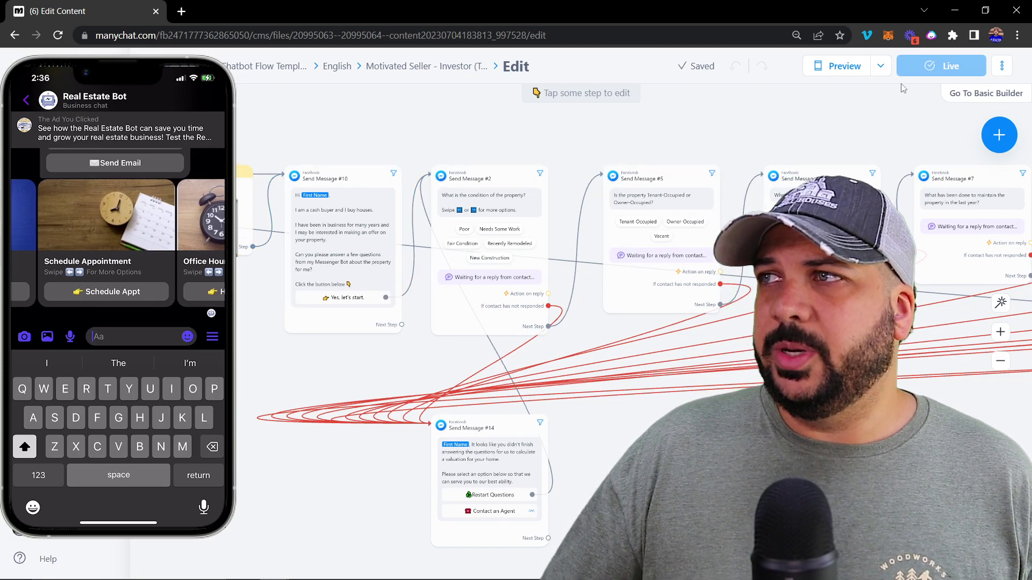
click(881, 66)
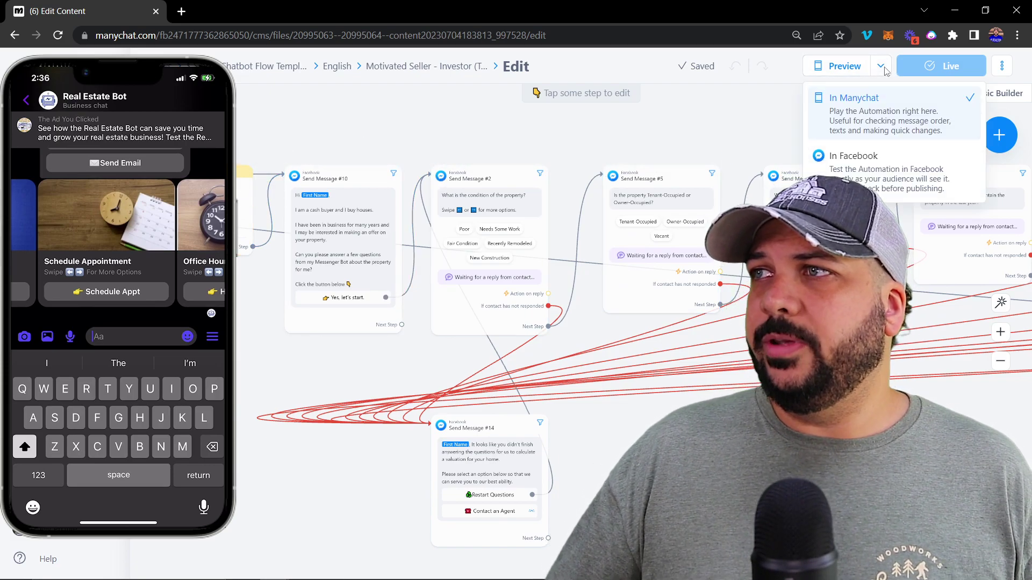
click(886, 155)
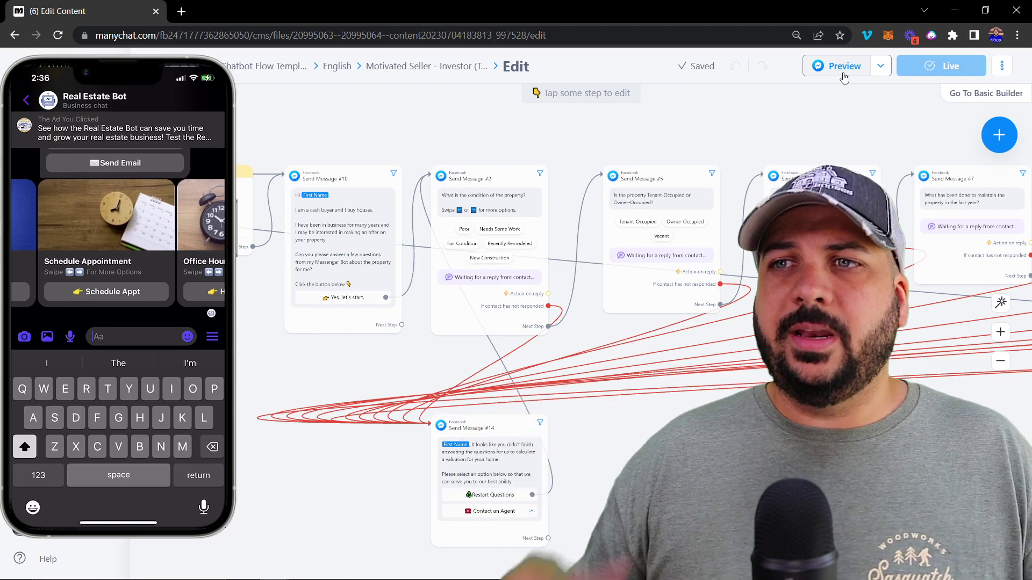
click(845, 66)
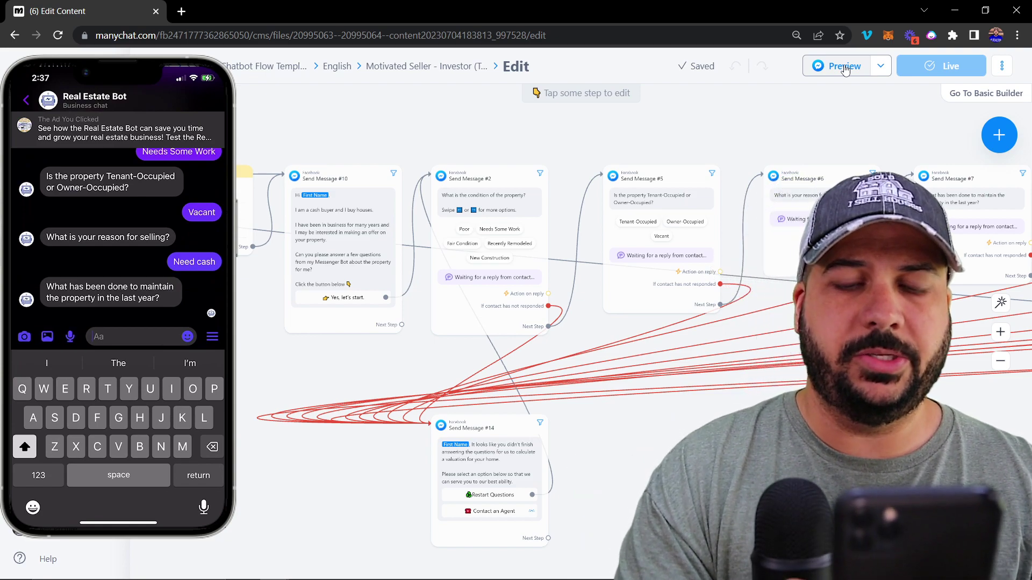
- Answer the bot's question about property maintenance in the last year with "Nothing"
text(Noth)
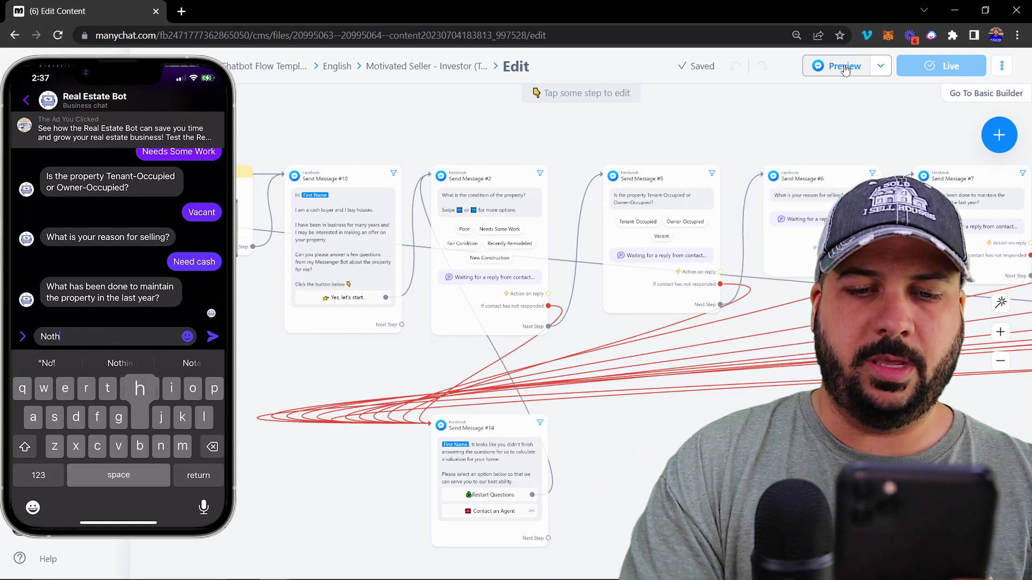
text(ing)
key(Return)
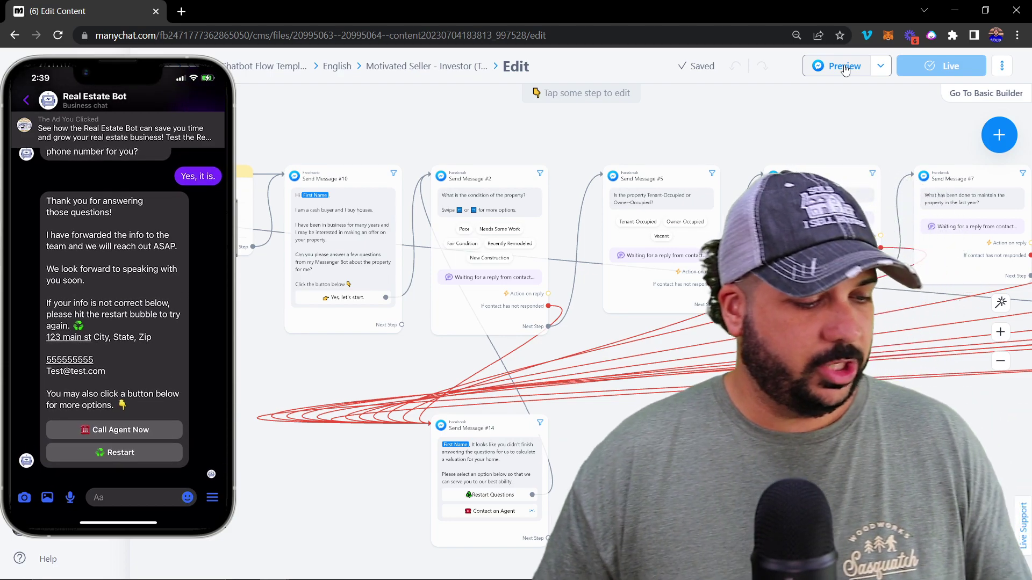
- Examine the Actions #4 block that tags the contact as Motivated_Seller and sets the Messenger opt-in
mouse_move(507, 241)
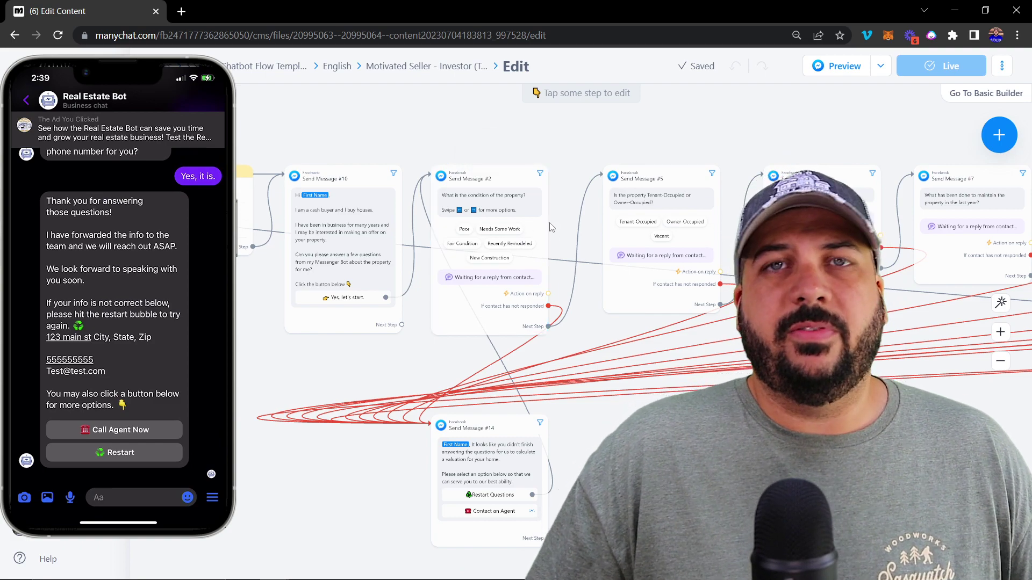
mouse_move(579, 225)
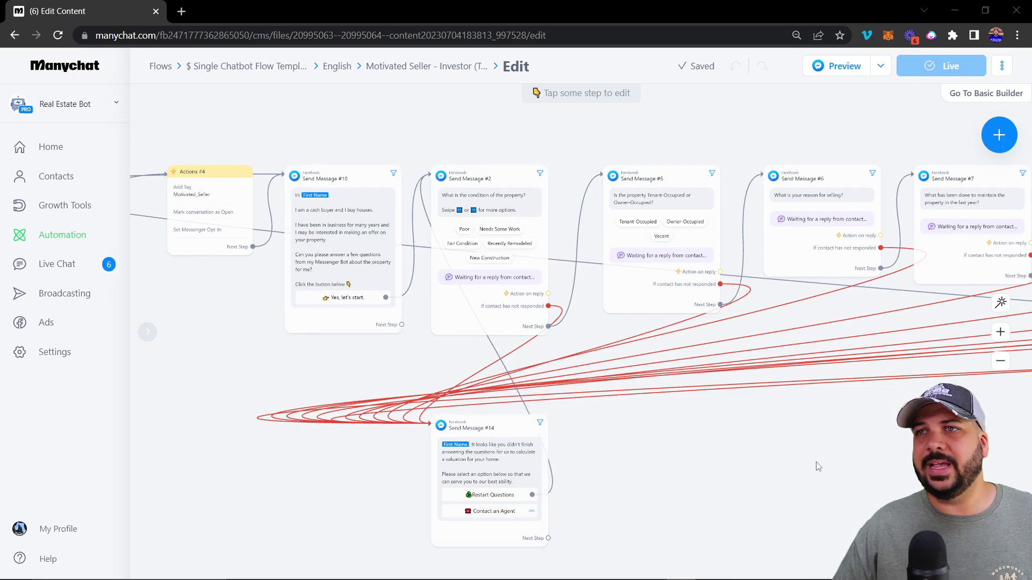
drag(396, 138, 494, 133)
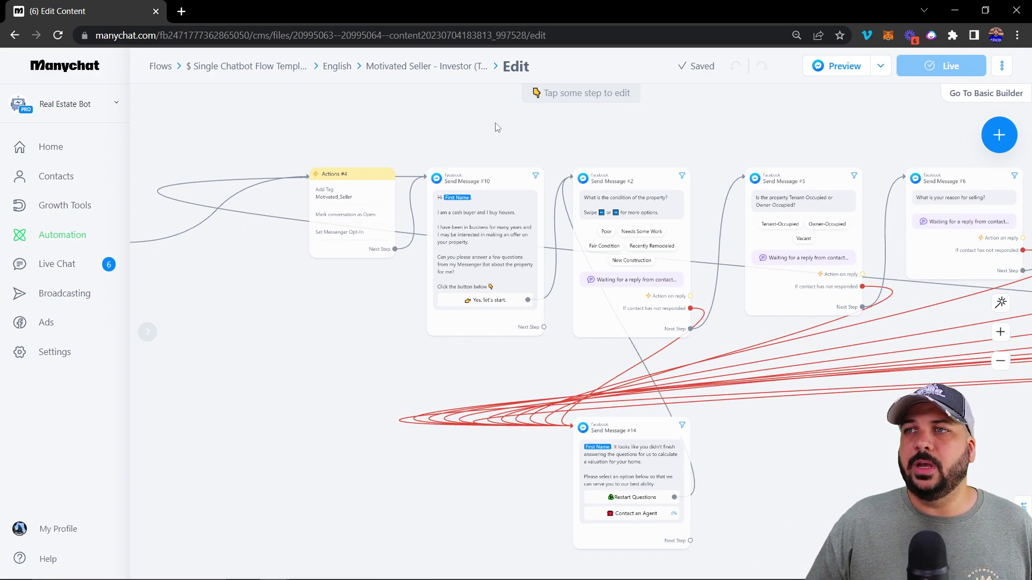
scroll(287, 141, up, 3)
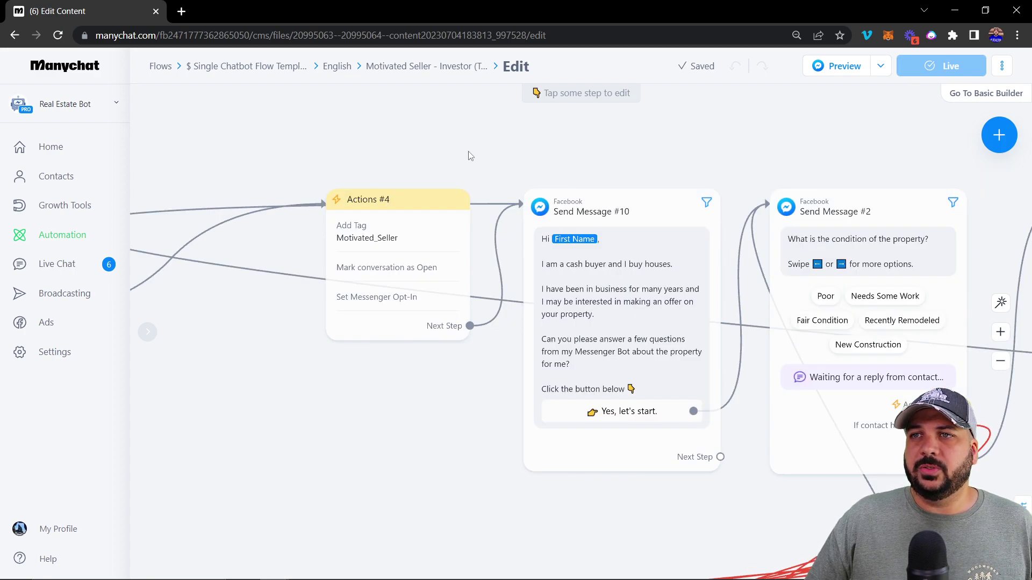
mouse_move(399, 282)
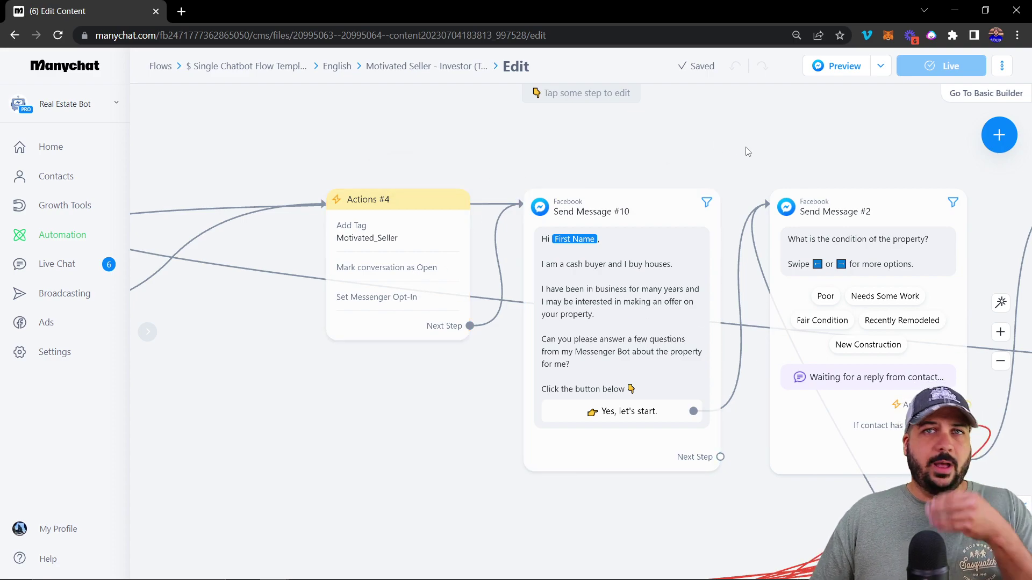
- Open Send Message #10 and place the text cursor in its cash buyer greeting
drag(773, 156, 541, 138)
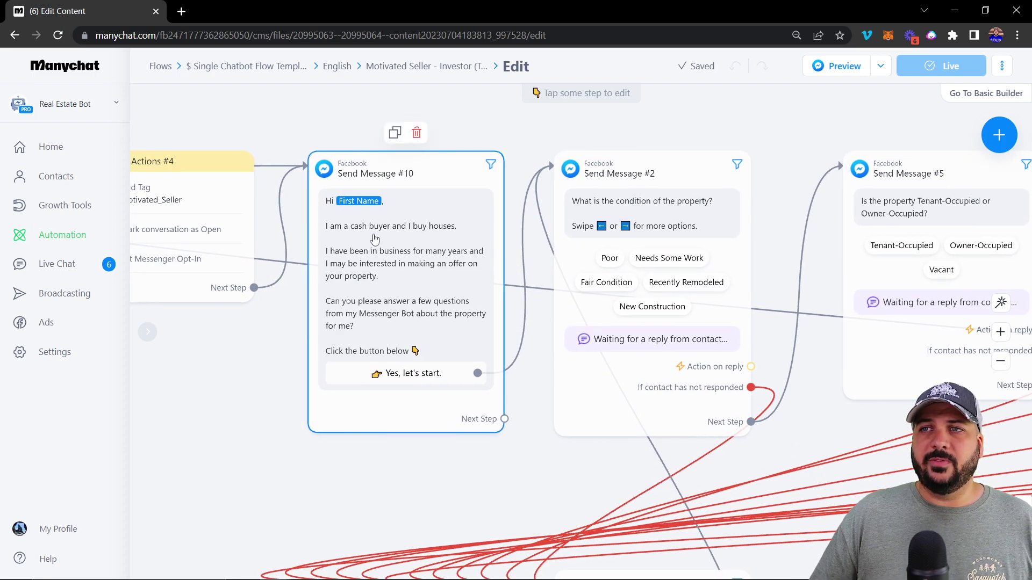
click(403, 173)
click(227, 314)
drag(226, 315, 254, 269)
click(255, 268)
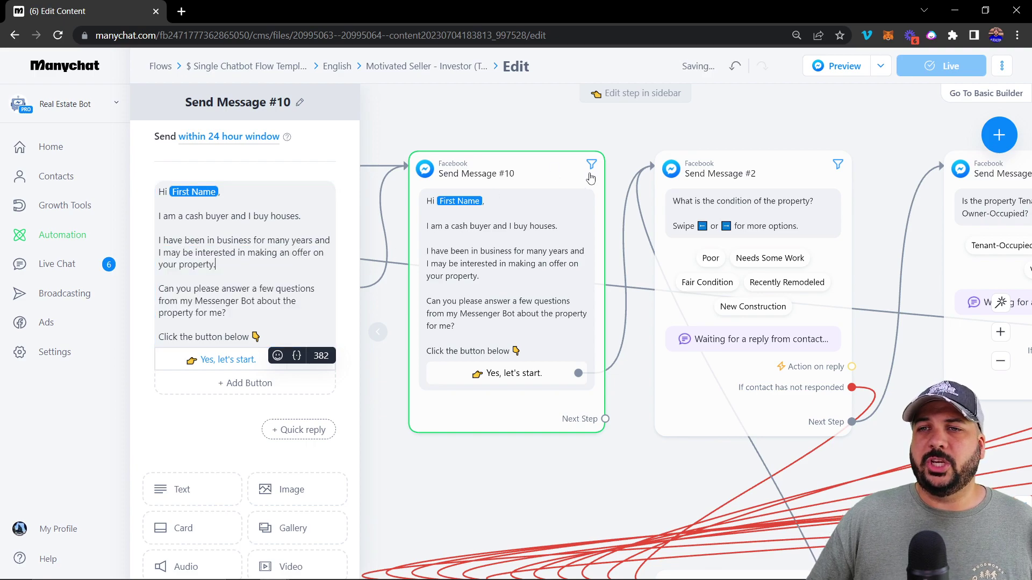
- Open the property condition question in Send Message #2 and examine its user input settings, answer choices and next step
drag(880, 144, 666, 143)
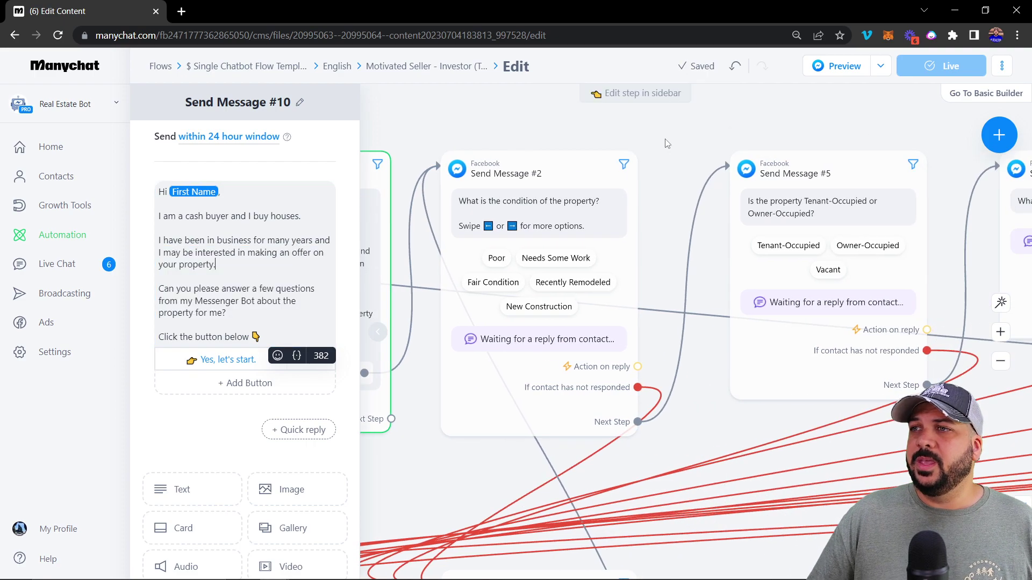
click(555, 206)
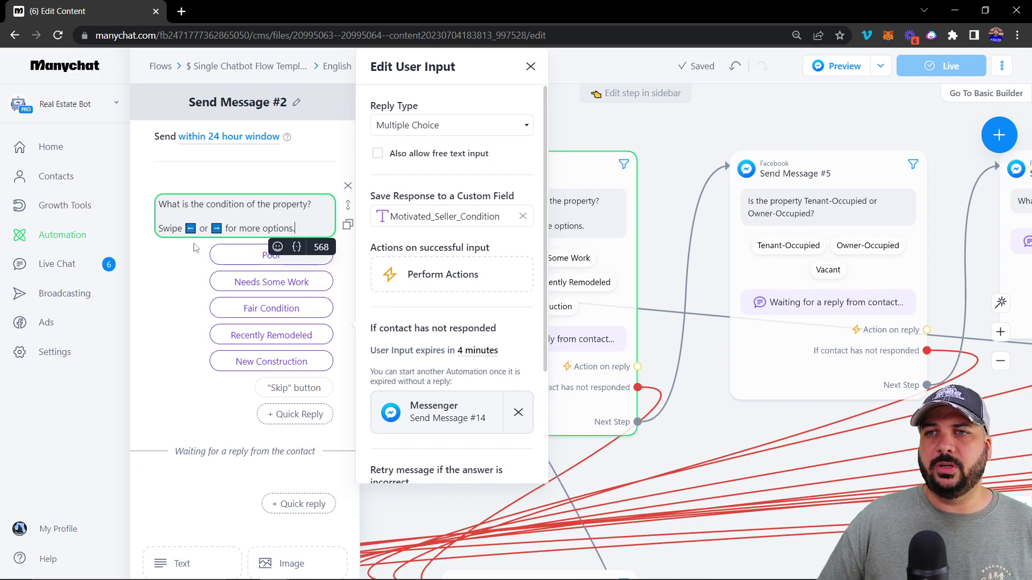
scroll(208, 274, down, 2)
scroll(208, 275, down, 4)
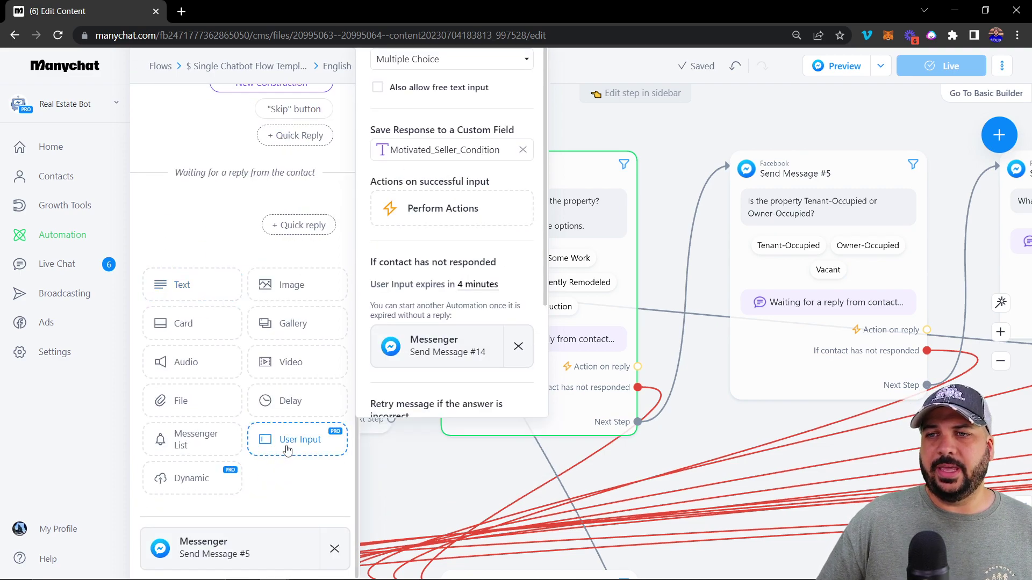
scroll(295, 438, up, 2)
scroll(295, 438, up, 4)
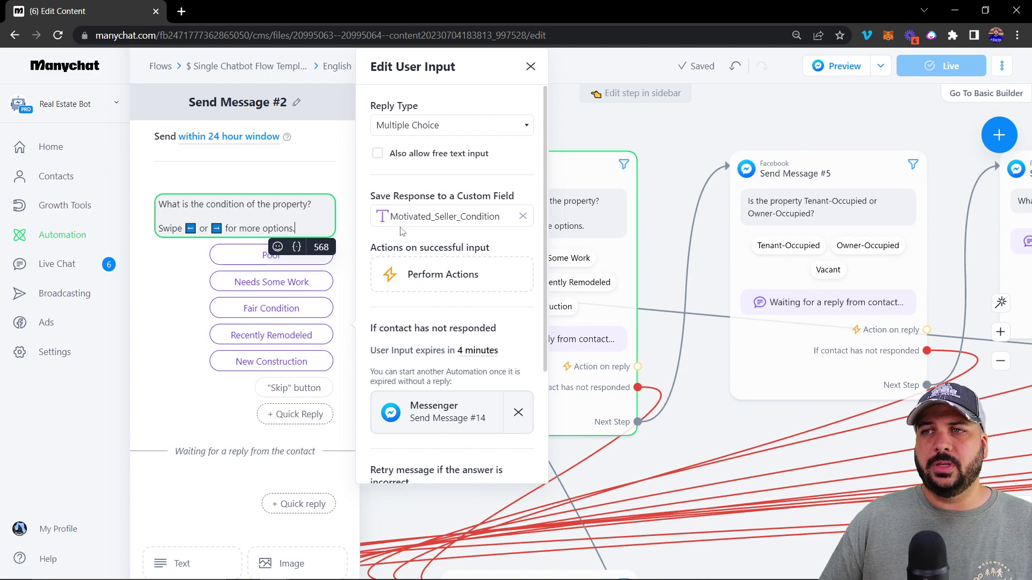
scroll(725, 374, down, 3)
scroll(726, 374, up, 3)
- Examine the user input settings of the Tenant-Occupied or Owner-Occupied question in Send Message #5, and close them
click(796, 173)
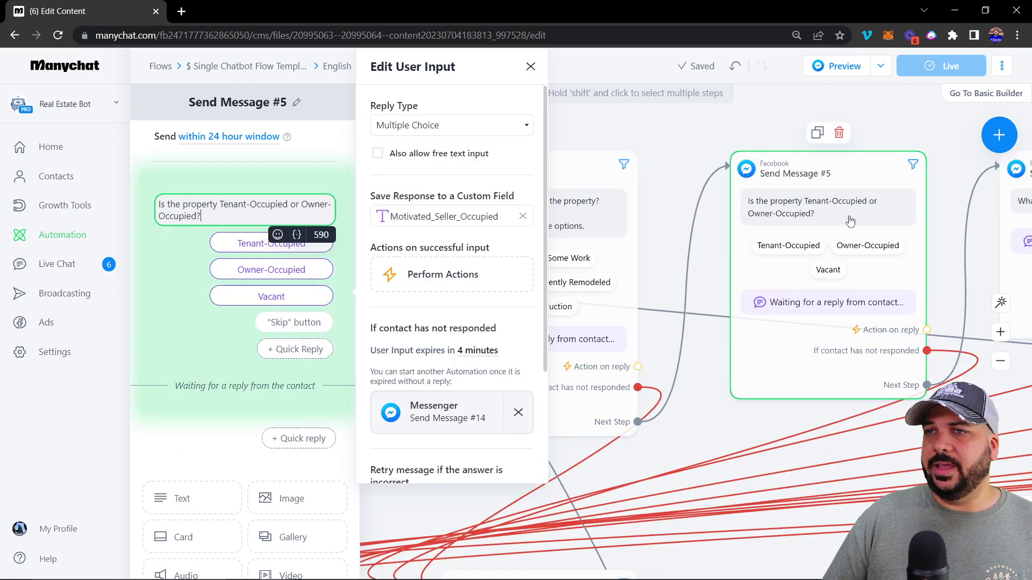
scroll(269, 376, down, 4)
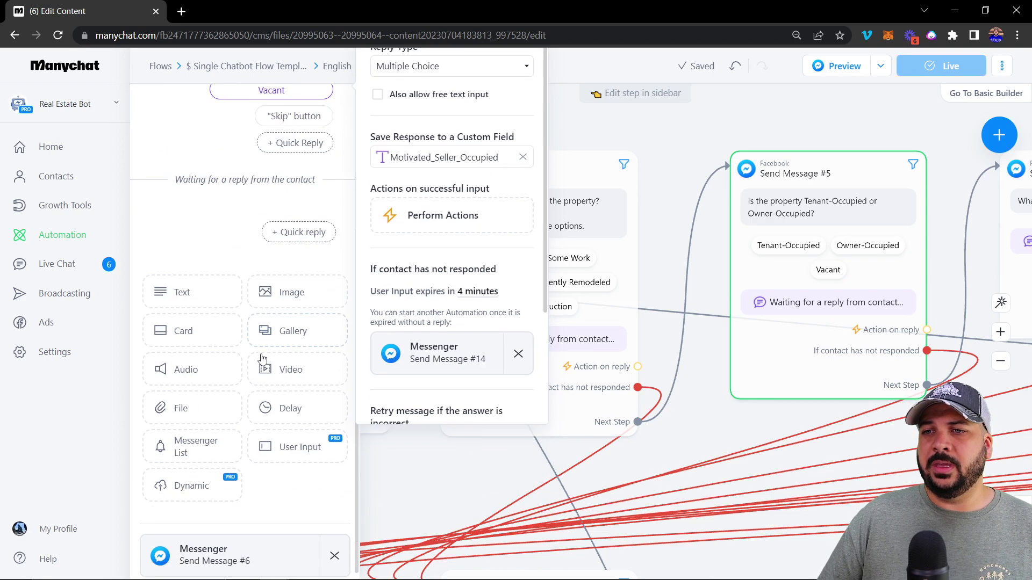
scroll(286, 436, up, 4)
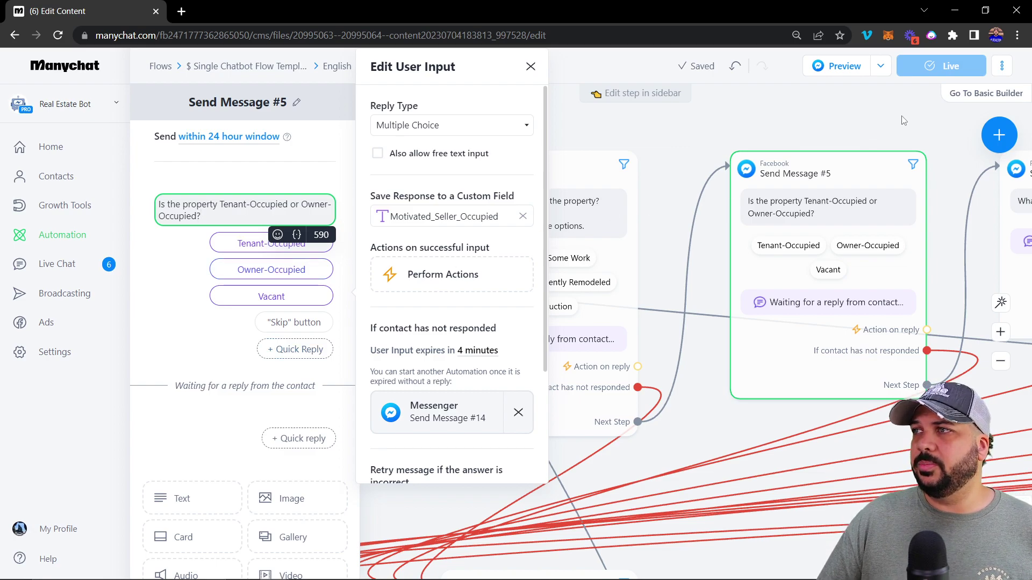
click(836, 137)
- Open the selling reason question in Send Message #6 and examine its reply type and custom field
drag(848, 157, 663, 156)
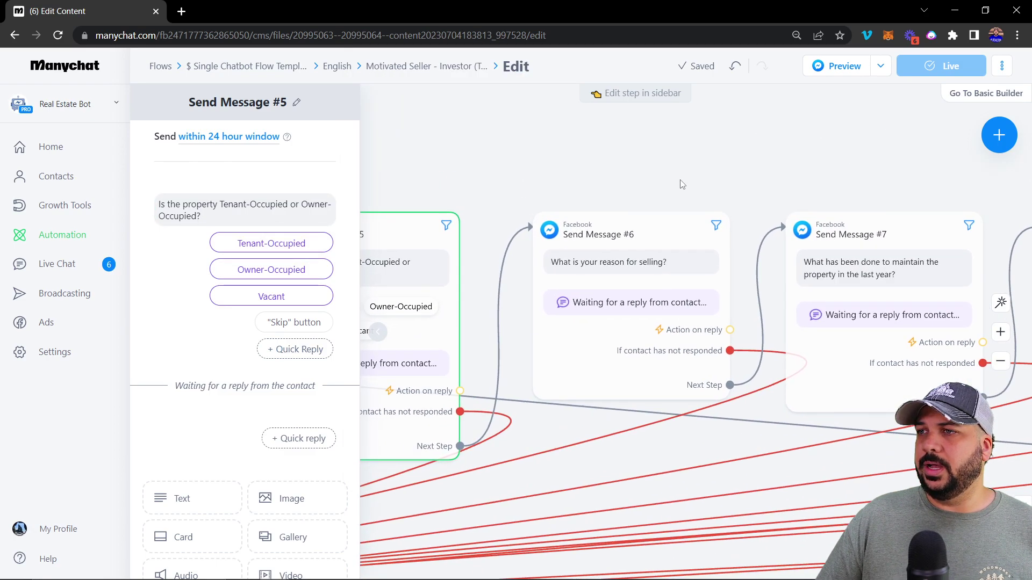
click(649, 264)
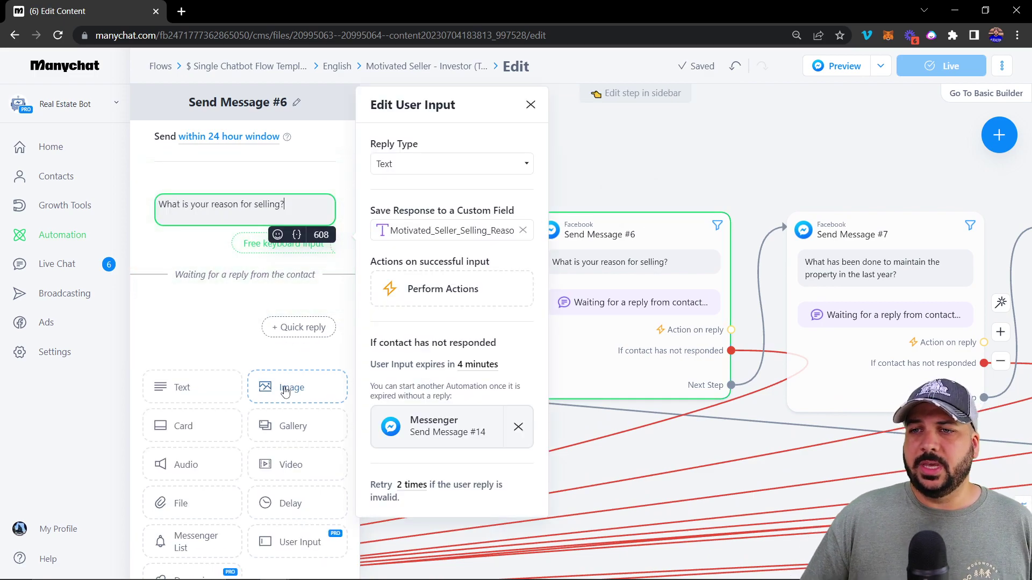
scroll(285, 392, down, 2)
scroll(307, 393, up, 2)
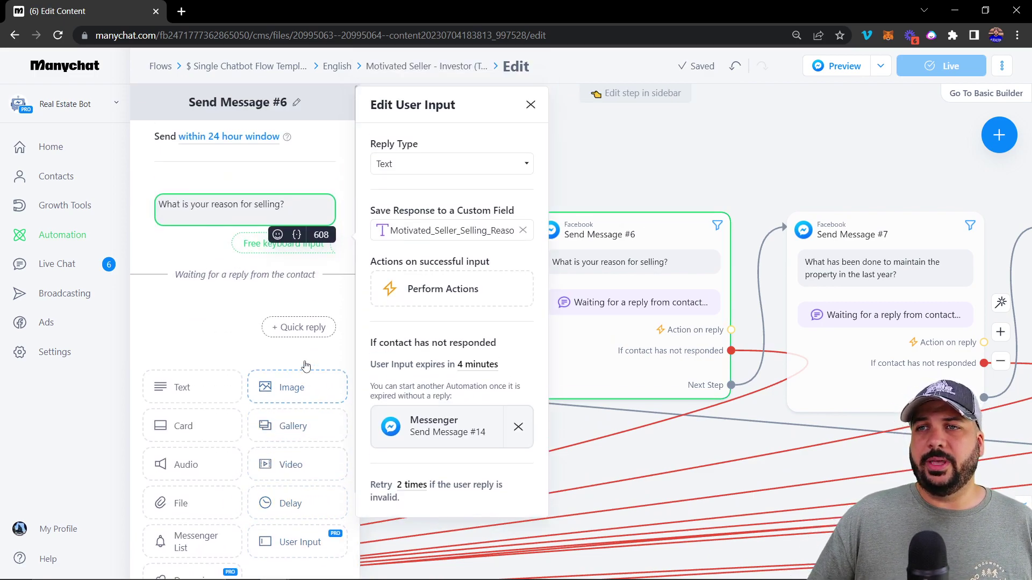
click(429, 168)
click(435, 141)
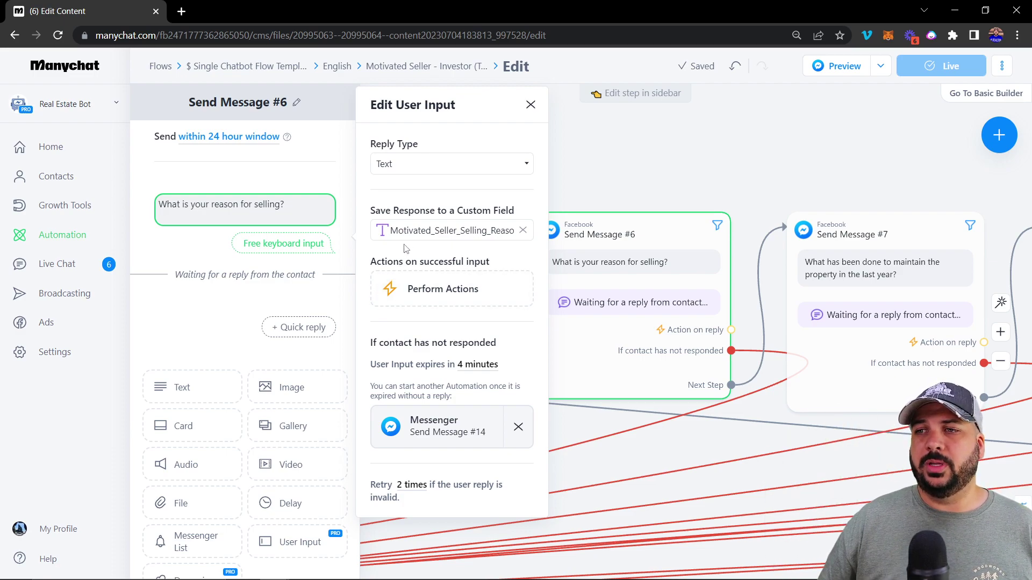
- Check the maintenance question in Send Message #7 and the user input settings of the seller question in Send Message #8
drag(812, 166, 645, 159)
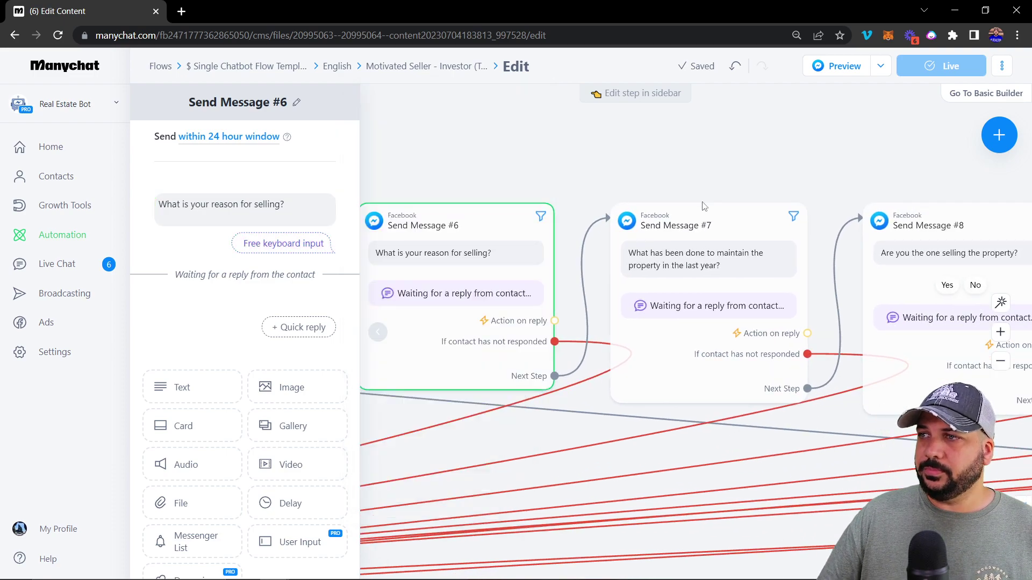
click(699, 237)
drag(805, 178, 551, 157)
click(645, 226)
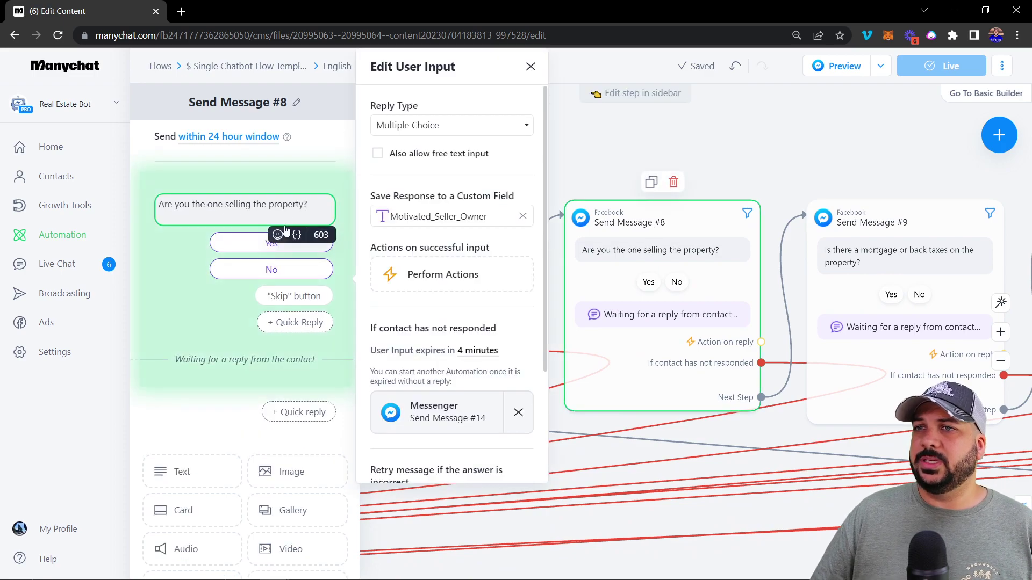
drag(813, 142, 640, 159)
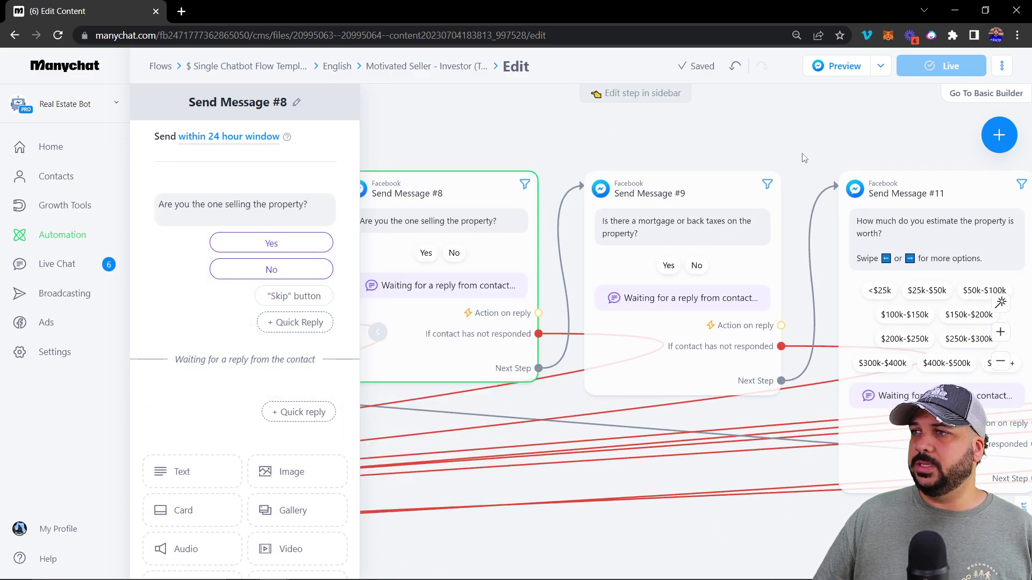
- Follow the flow past the mortgage and property worth questions and examine the street address input settings in Send Message #22
click(686, 242)
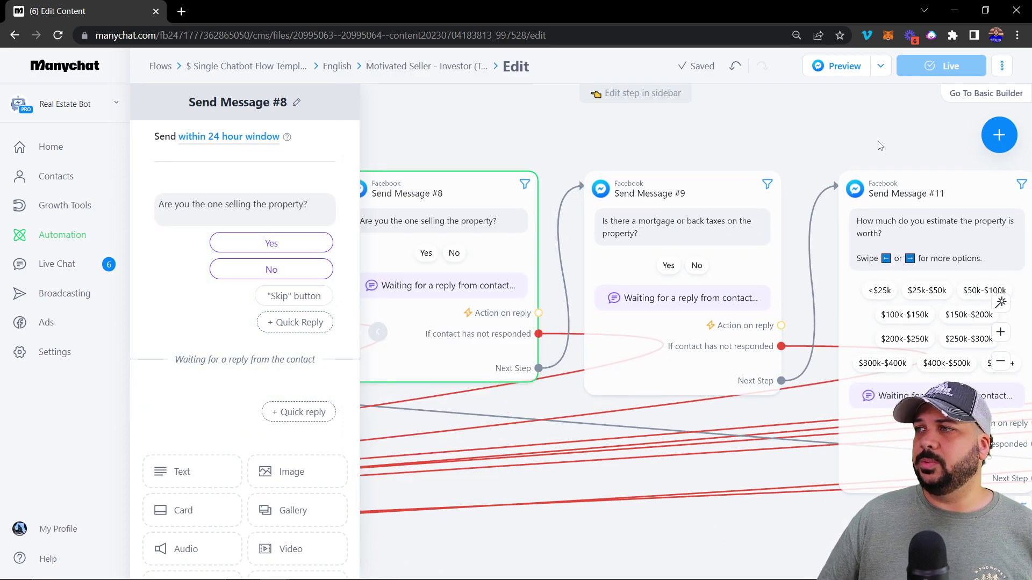
drag(888, 148, 626, 141)
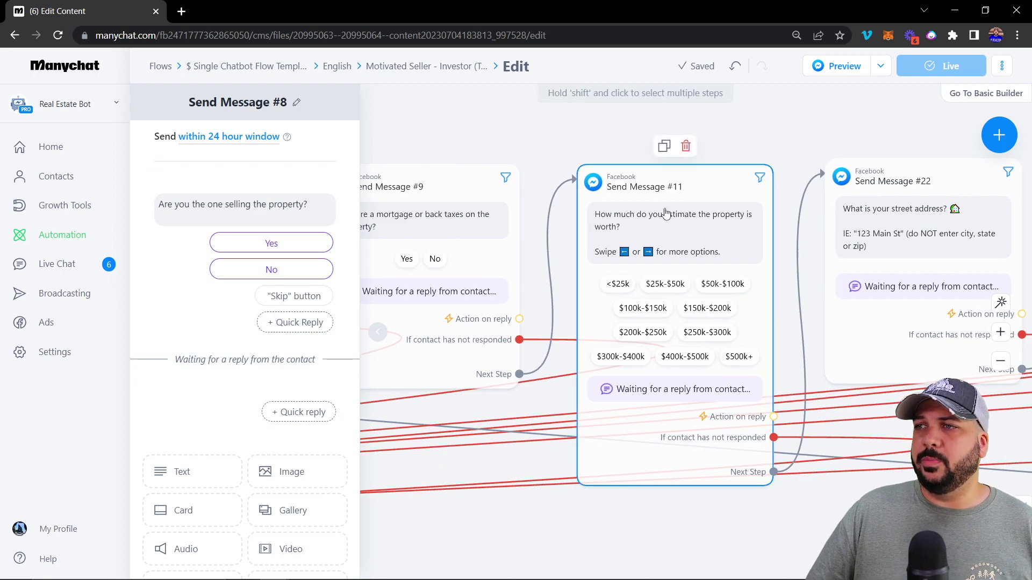
drag(777, 135, 490, 145)
click(640, 261)
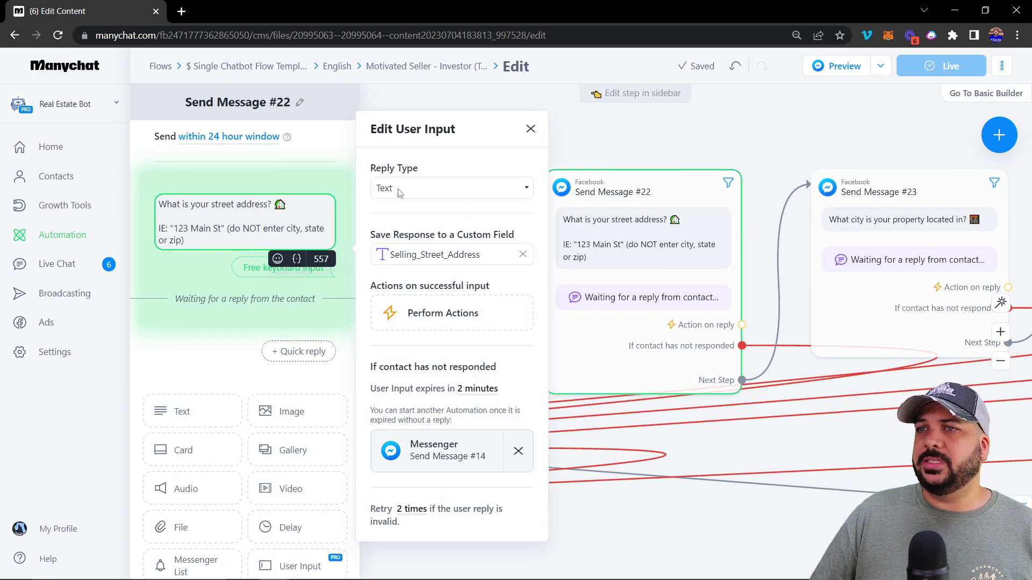
scroll(841, 152, right, 5)
click(837, 155)
- Read the Canadian version note and examine the user input settings of the state question in Send Message #24
scroll(777, 161, right, 6)
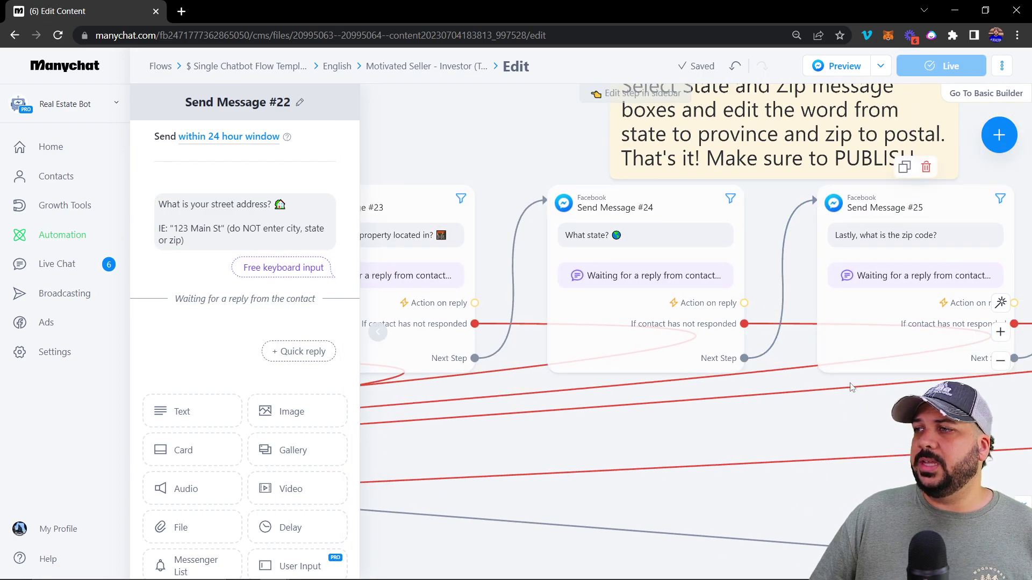
scroll(767, 484, up, 2)
scroll(767, 484, right, 2)
scroll(743, 516, right, 2)
scroll(743, 517, down, 1)
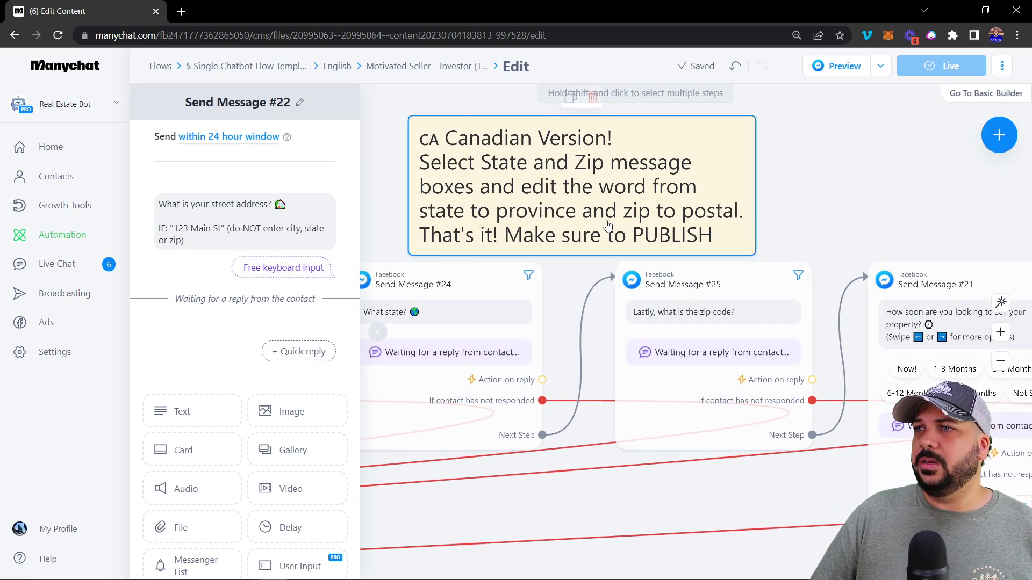
click(442, 316)
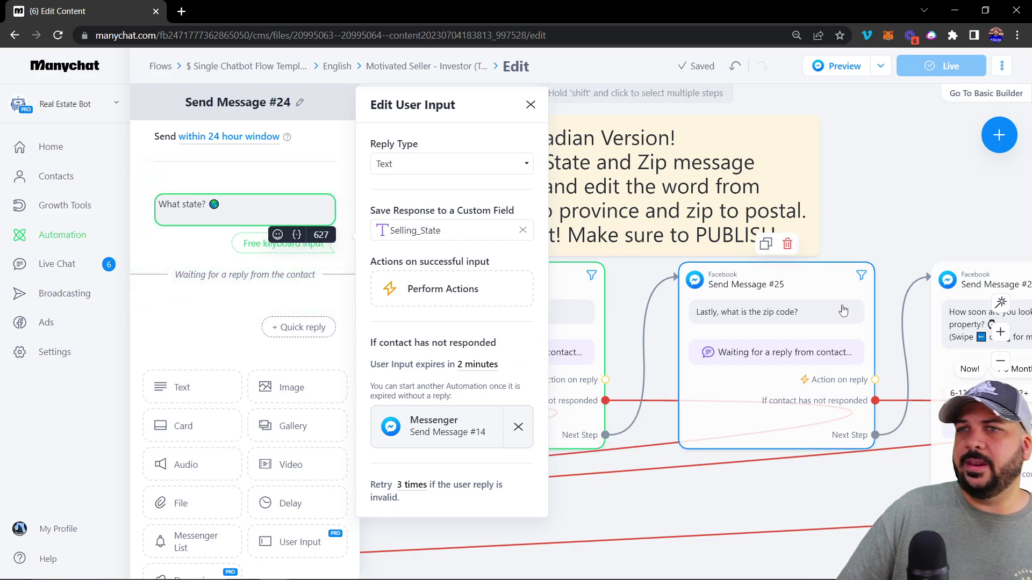
click(858, 215)
- Examine the reply type and custom field of the selling timeframe question in Send Message #21
scroll(753, 241, right, 6)
scroll(753, 241, down, 1)
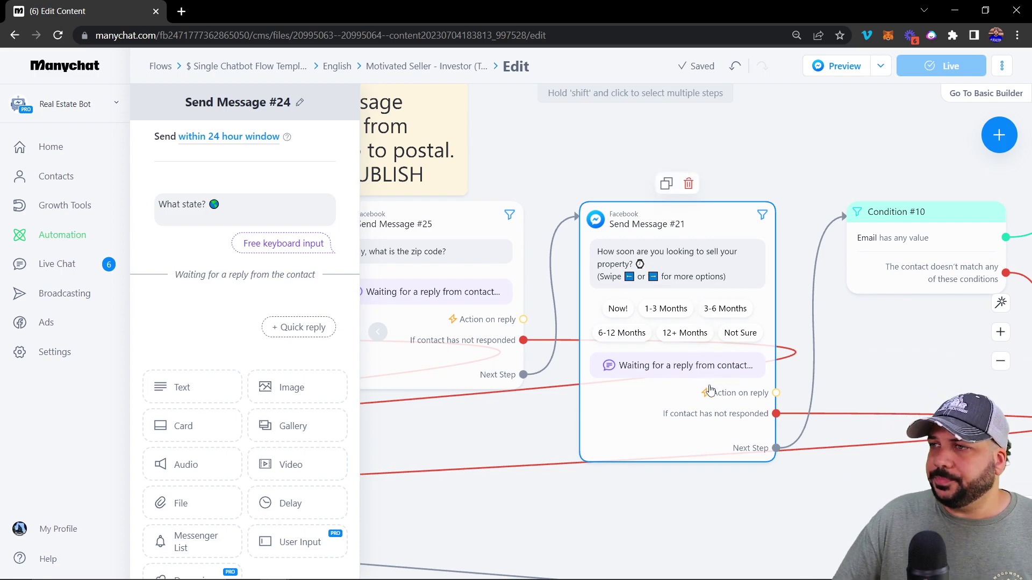
click(679, 270)
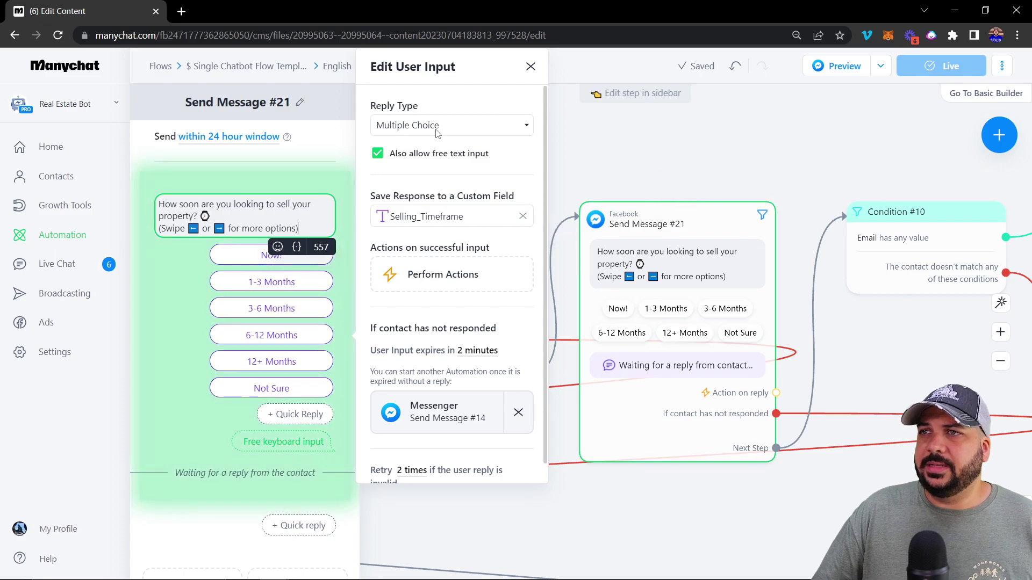
click(801, 168)
- Trace the email check in Condition #10 to the email confirmation message and to Send Message #18
drag(801, 168, 450, 165)
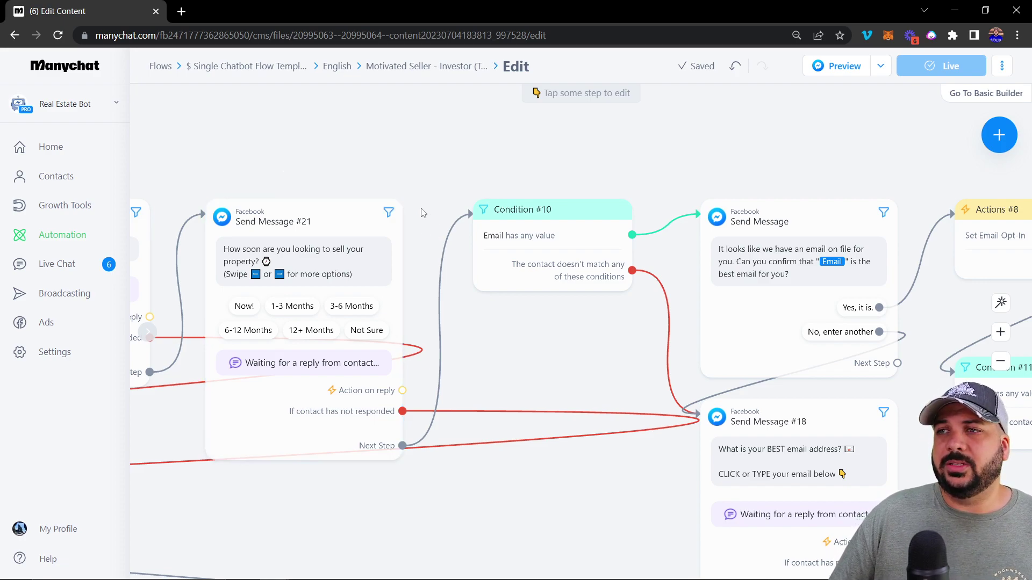
drag(700, 168, 548, 134)
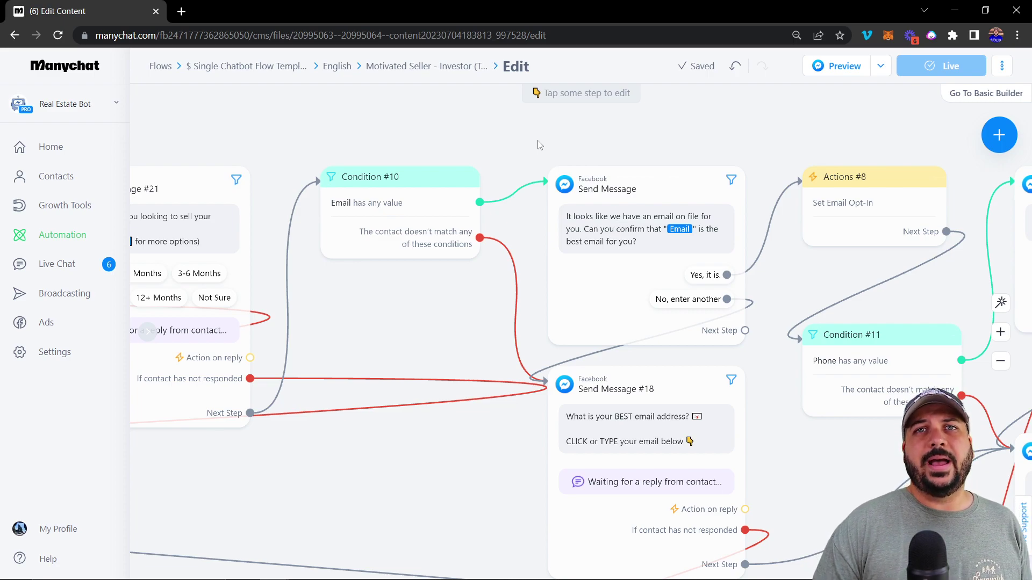
mouse_move(310, 197)
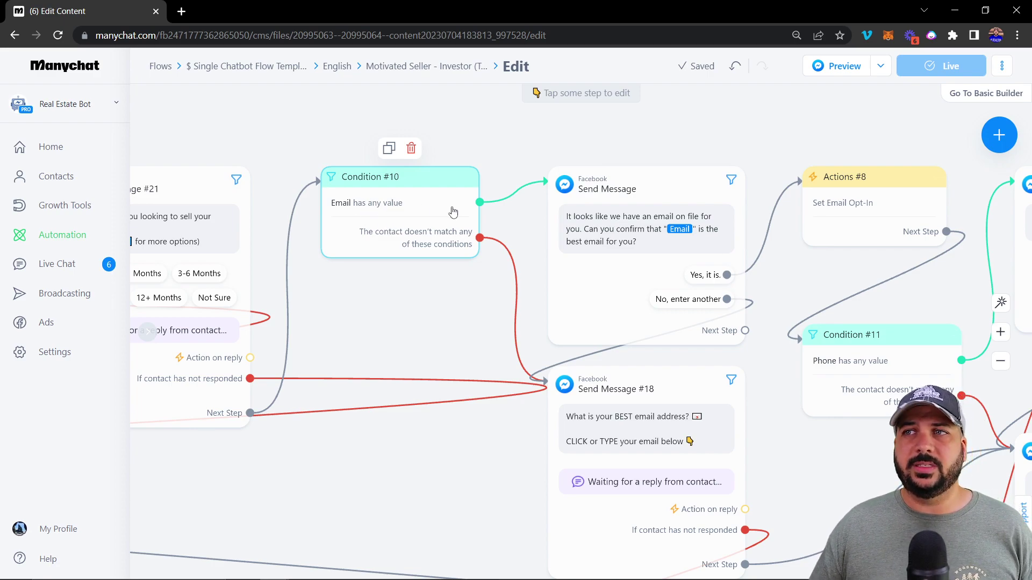
mouse_move(617, 228)
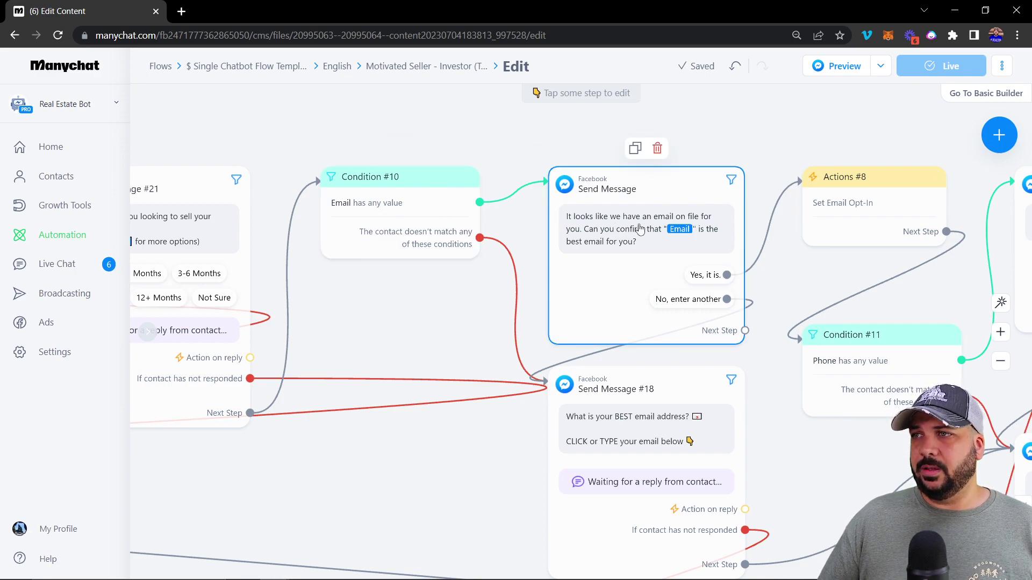
mouse_move(428, 225)
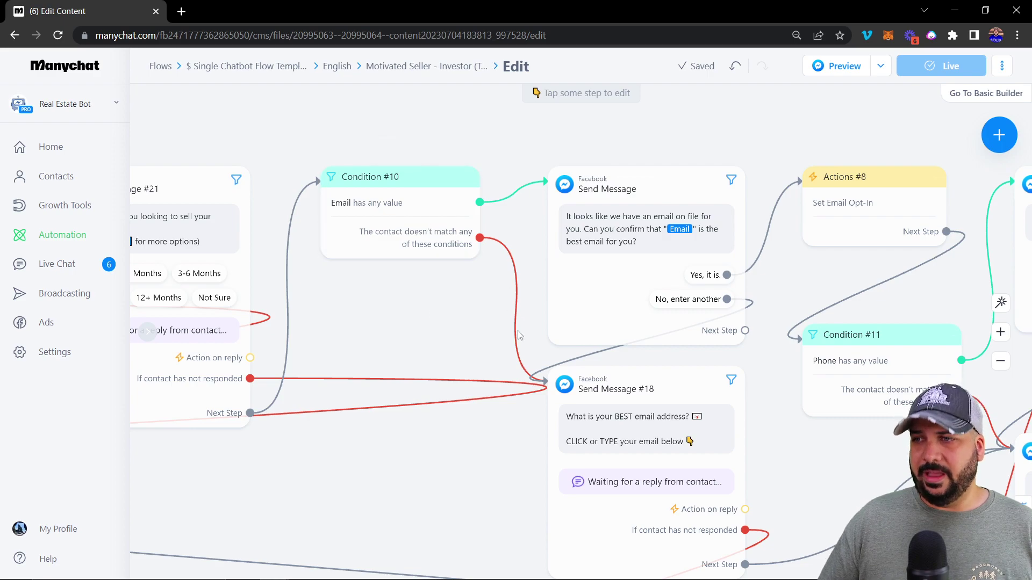
mouse_move(650, 435)
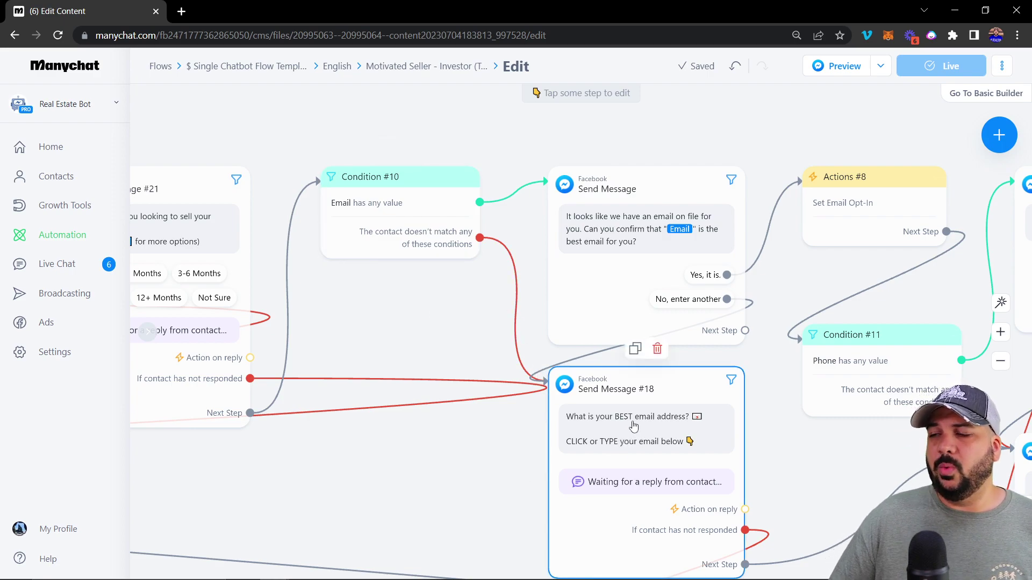
- Open the email question in Send Message #18 and examine its reply type, system field and opt-in settings
click(653, 445)
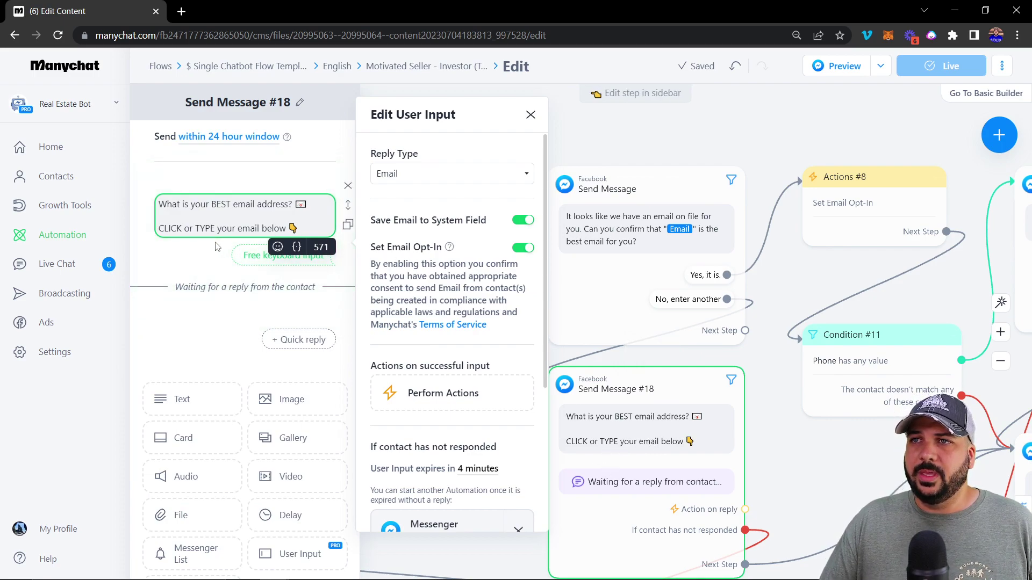
scroll(280, 405, down, 2)
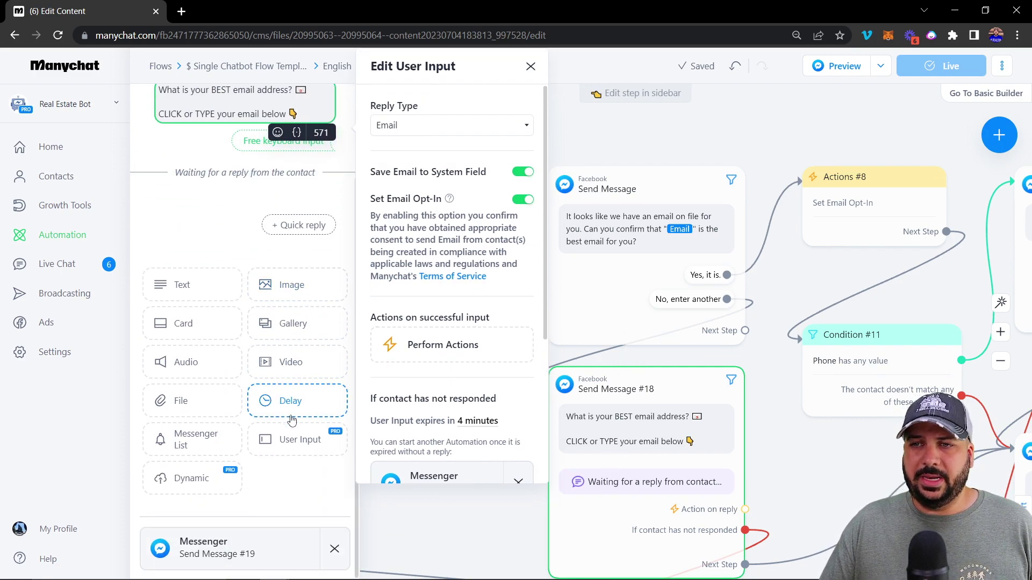
scroll(236, 201, up, 2)
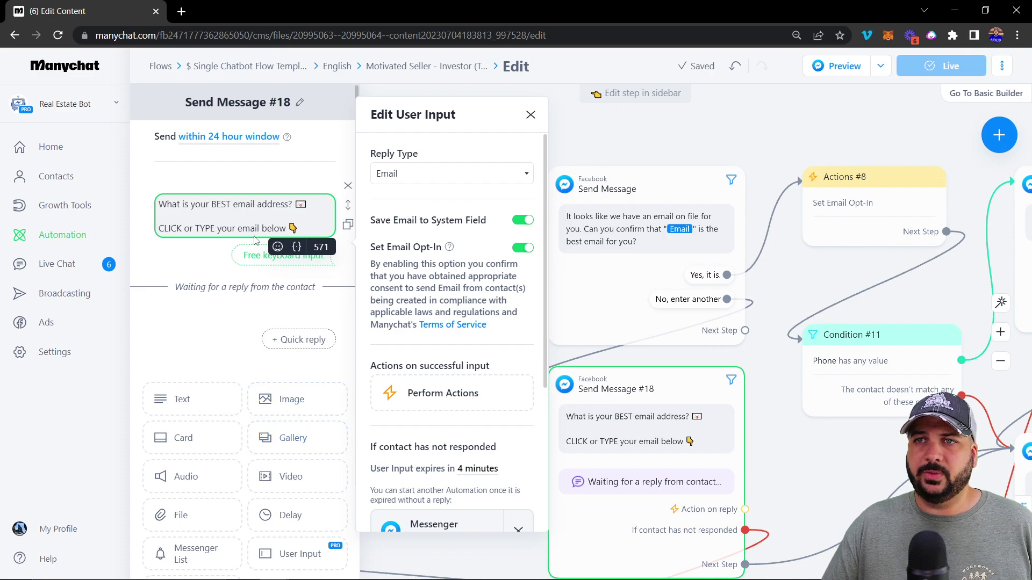
click(411, 175)
click(445, 150)
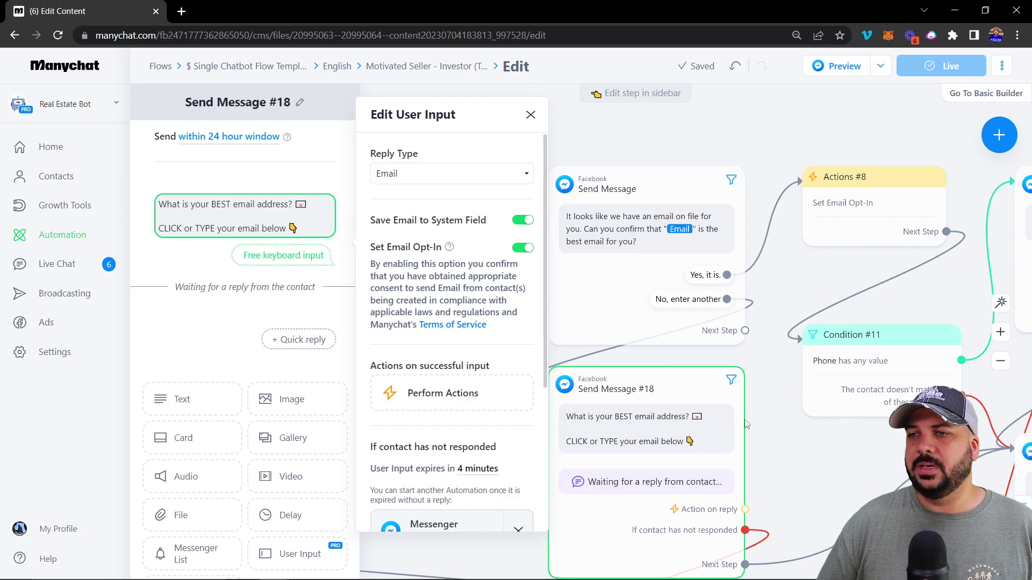
- Follow the no-response path from Send Message #18 to the email reminder in Send Message #7
scroll(818, 465, down, 3)
scroll(818, 465, down, 3)
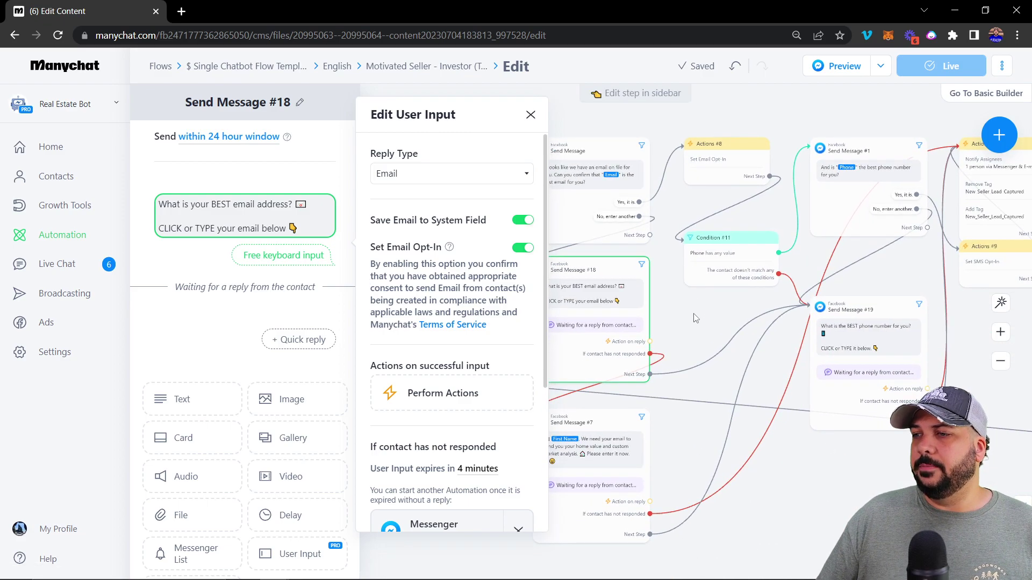
click(669, 463)
scroll(700, 364, up, 3)
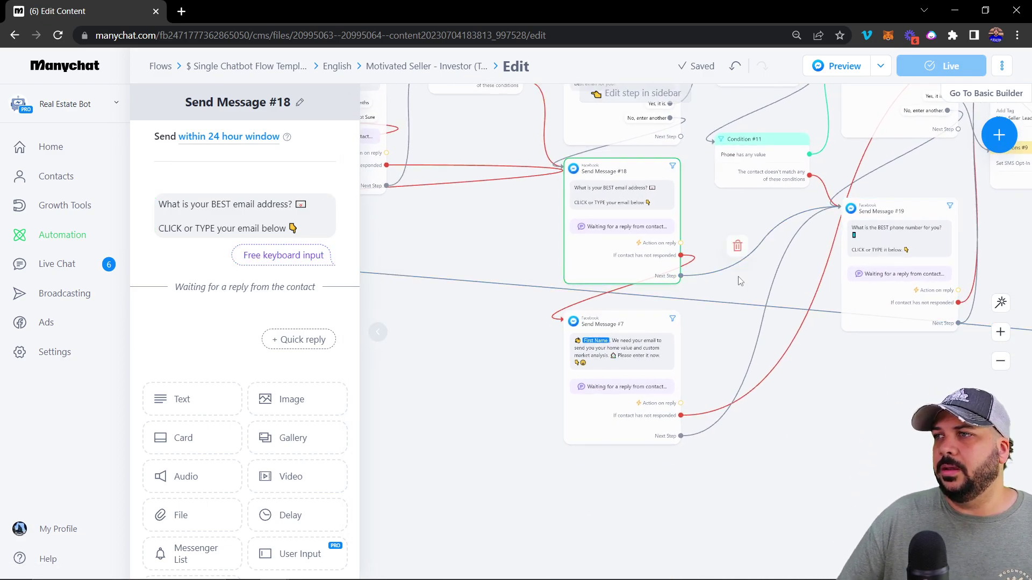
drag(736, 245, 626, 393)
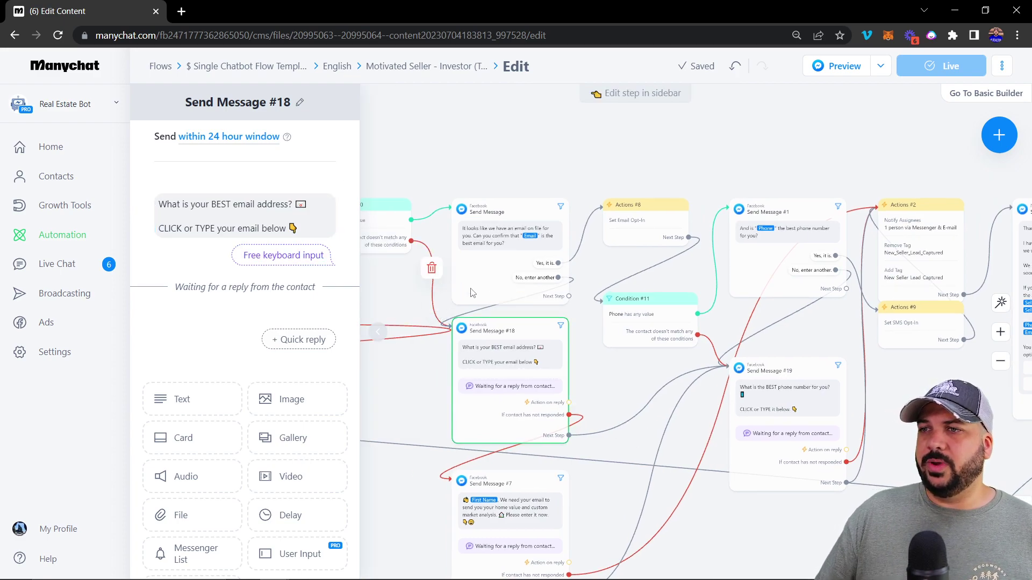
- Examine the phone check in Condition #11 and the two messages it branches to
scroll(863, 473, right, 3)
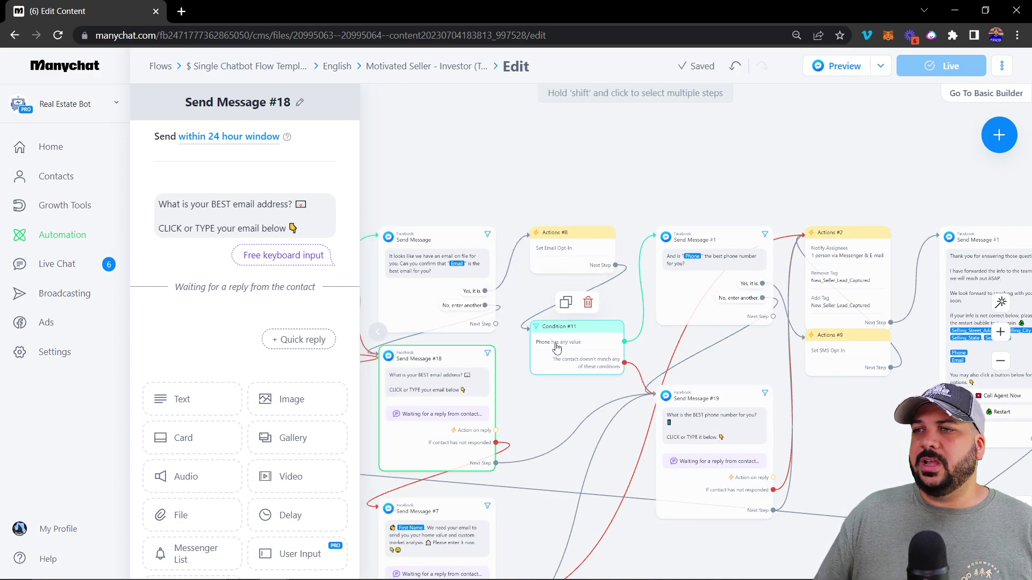
scroll(575, 349, up, 3)
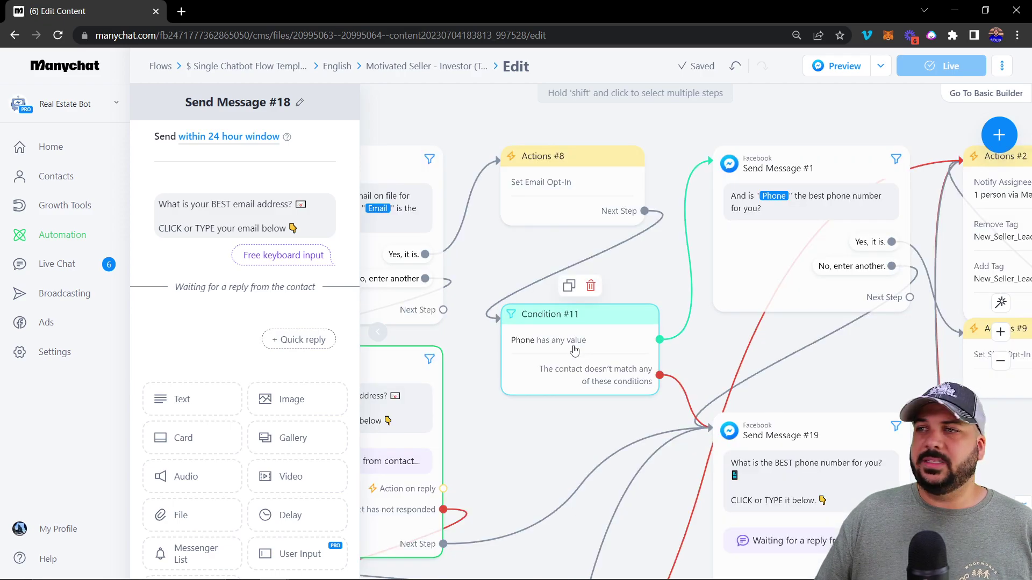
drag(585, 443, 469, 425)
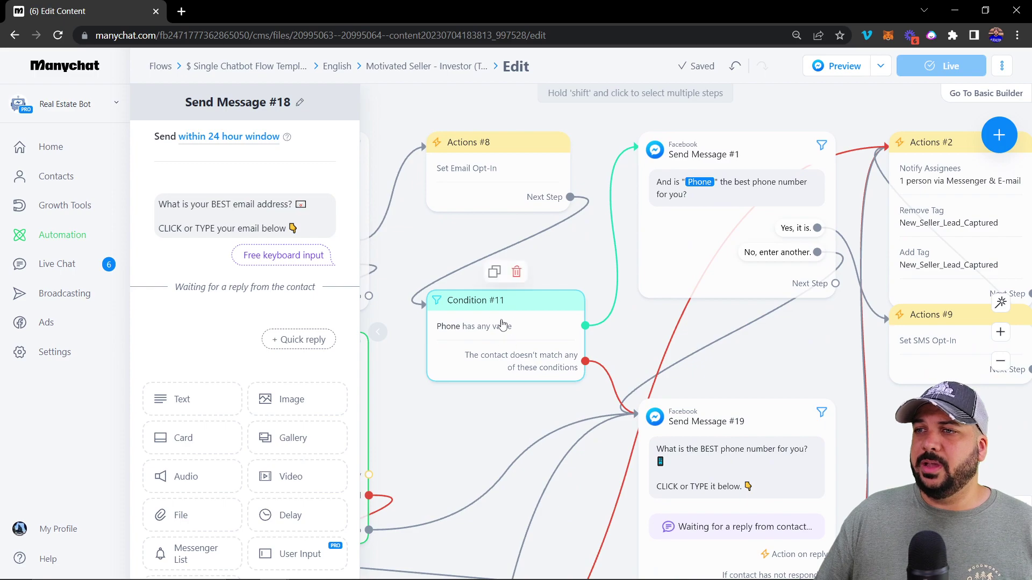
- Check the user input settings of the phone number question in Send Message #19 and locate Actions #2
drag(903, 476, 810, 403)
click(650, 349)
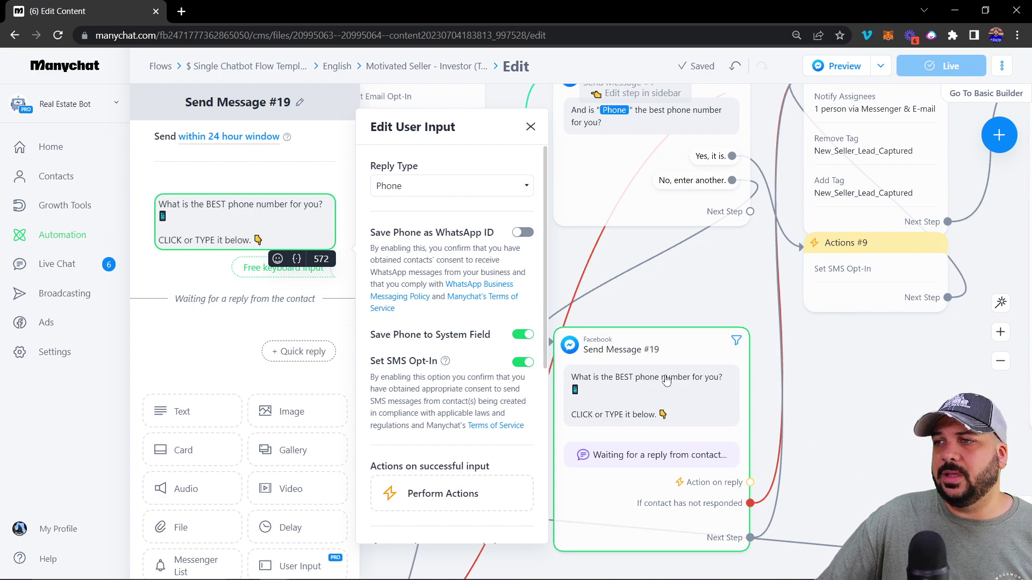
drag(857, 394, 723, 534)
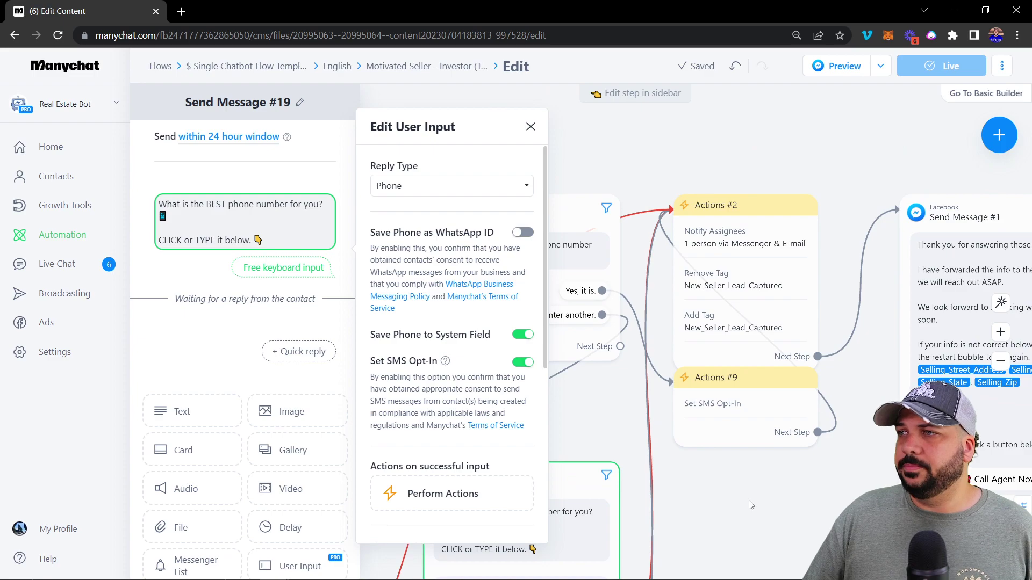
click(758, 492)
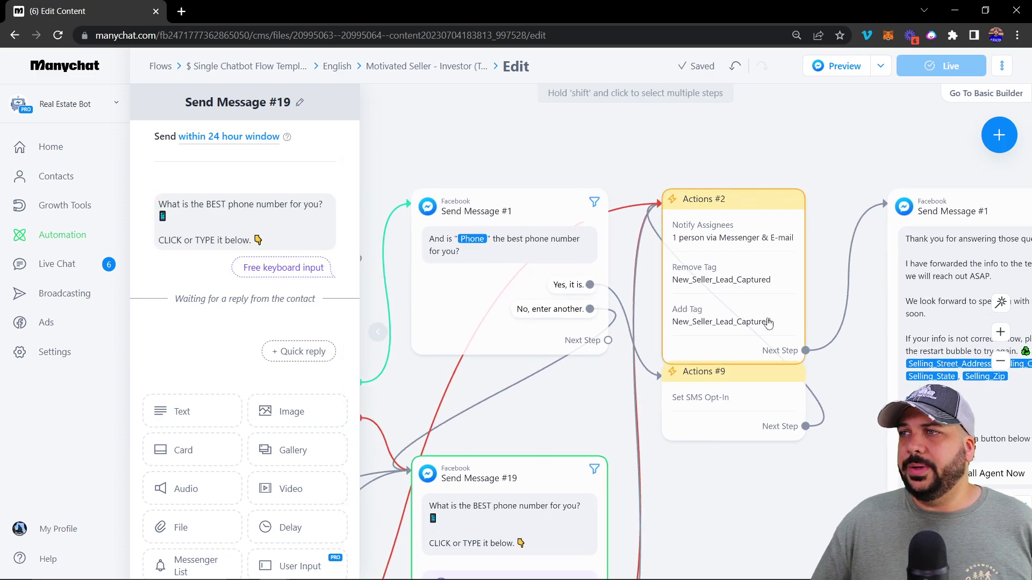
- Open the Notify Assignees action in Actions #2 and read through its notification text
click(733, 230)
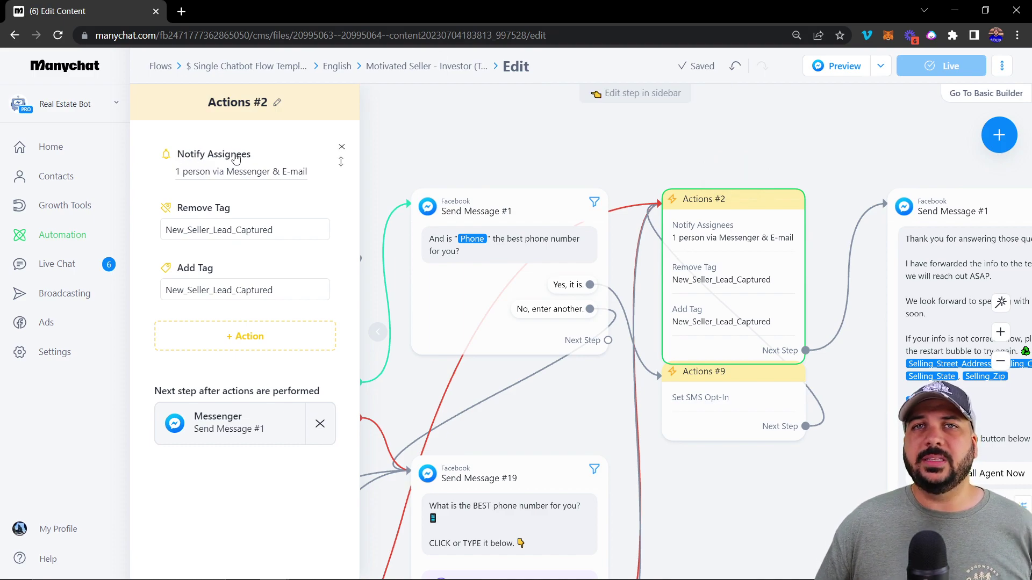
click(232, 175)
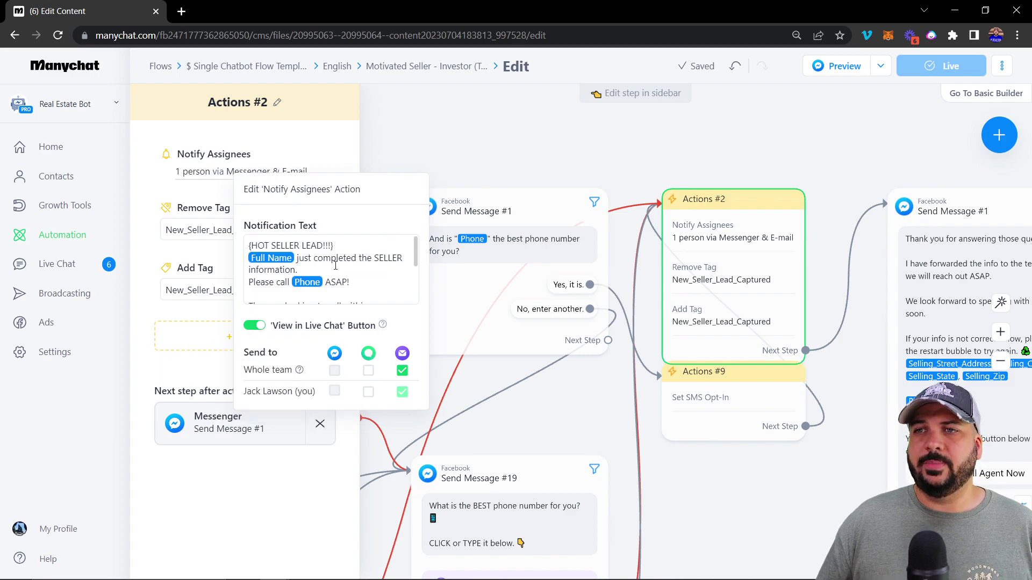
scroll(328, 260, down, 3)
scroll(327, 253, up, 3)
scroll(327, 253, down, 3)
scroll(324, 250, up, 3)
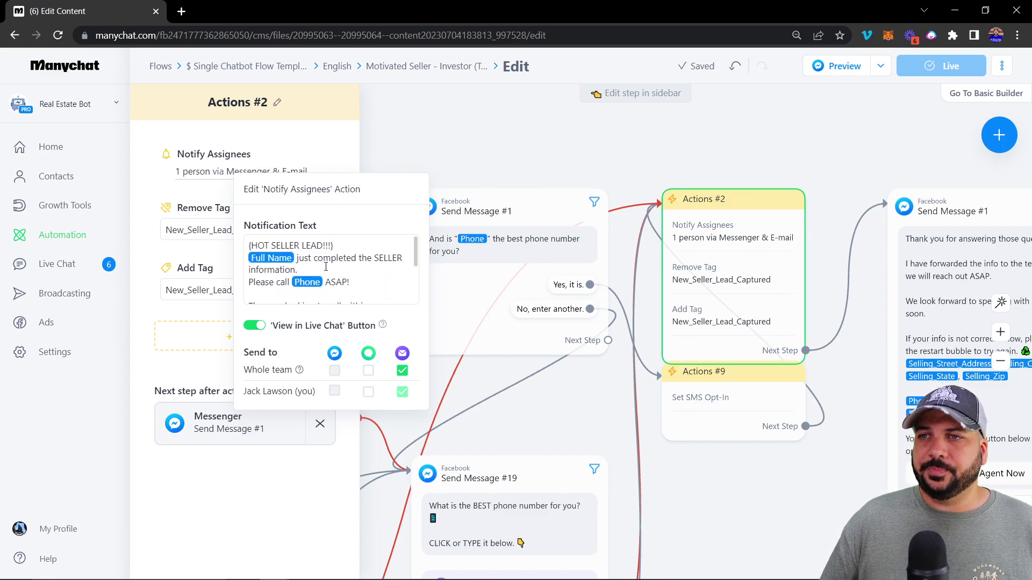
- Browse the system and custom bot fields that can be inserted into the notification text, without inserting any
click(274, 262)
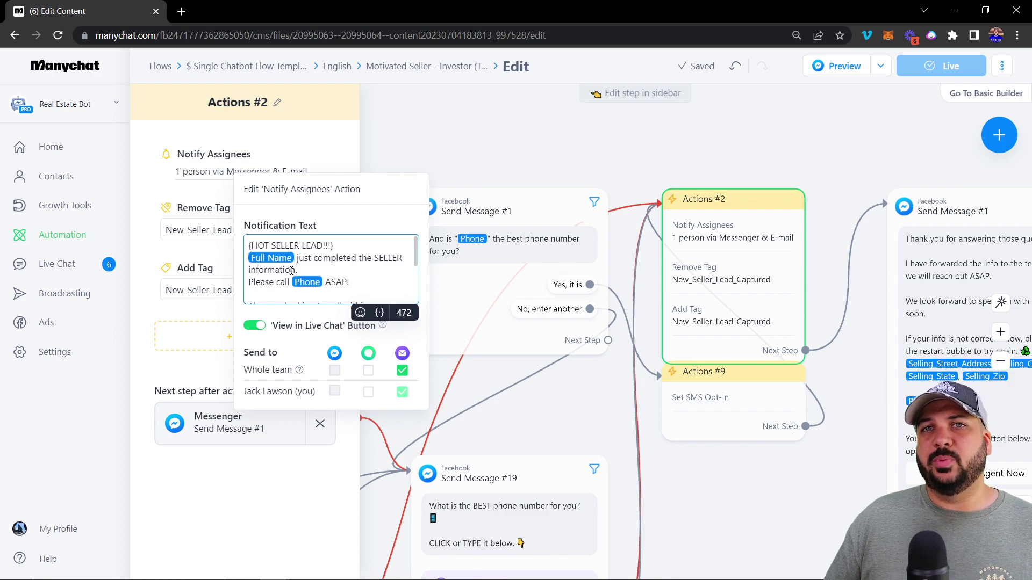
click(380, 313)
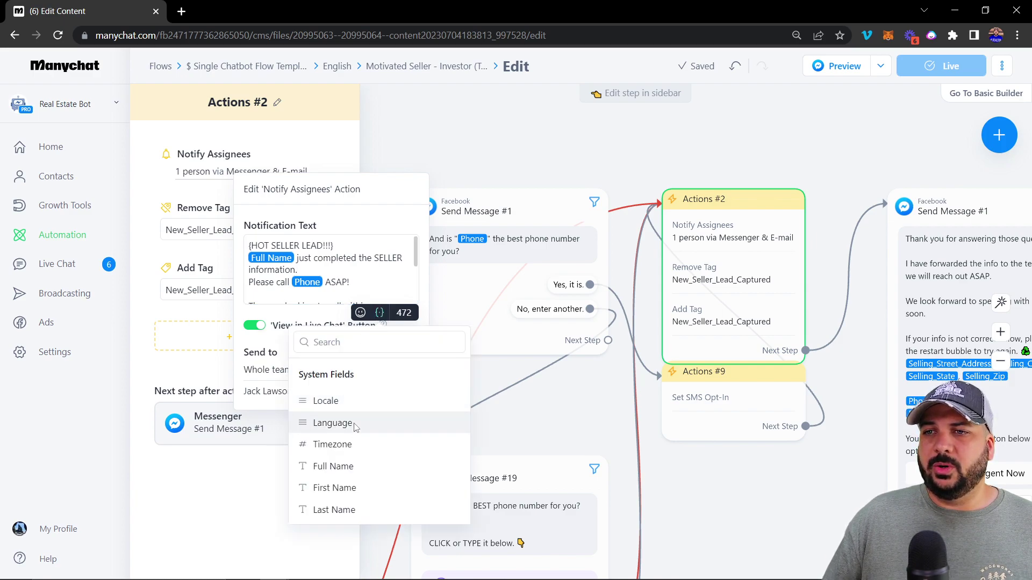
scroll(344, 414, down, 10)
scroll(371, 408, down, 5)
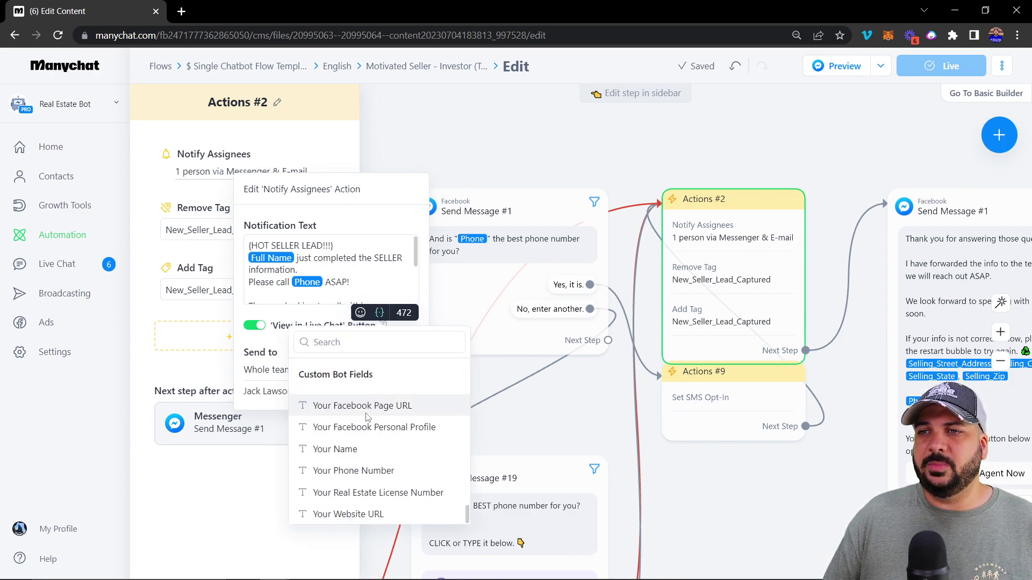
scroll(371, 409, up, 15)
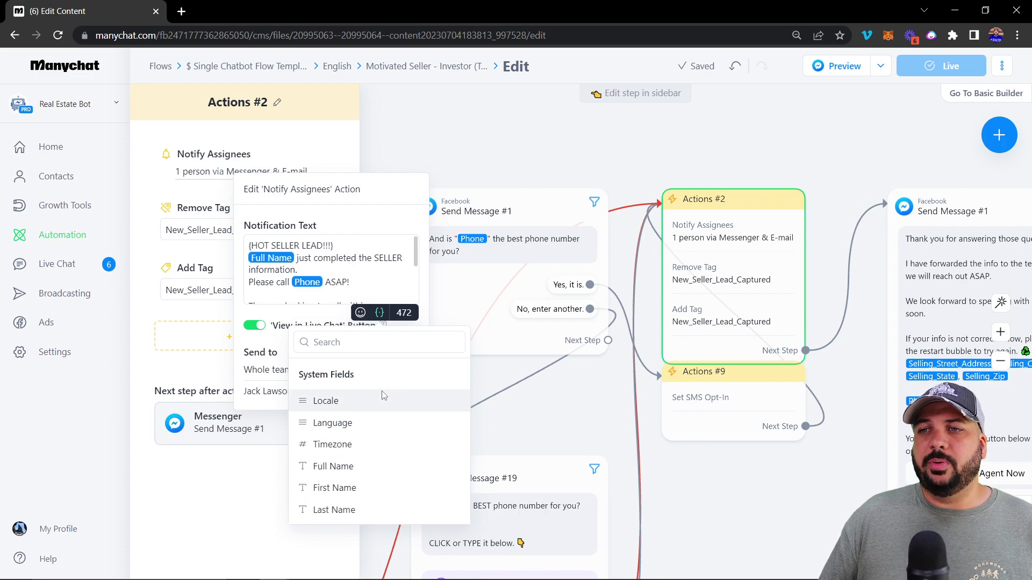
click(344, 270)
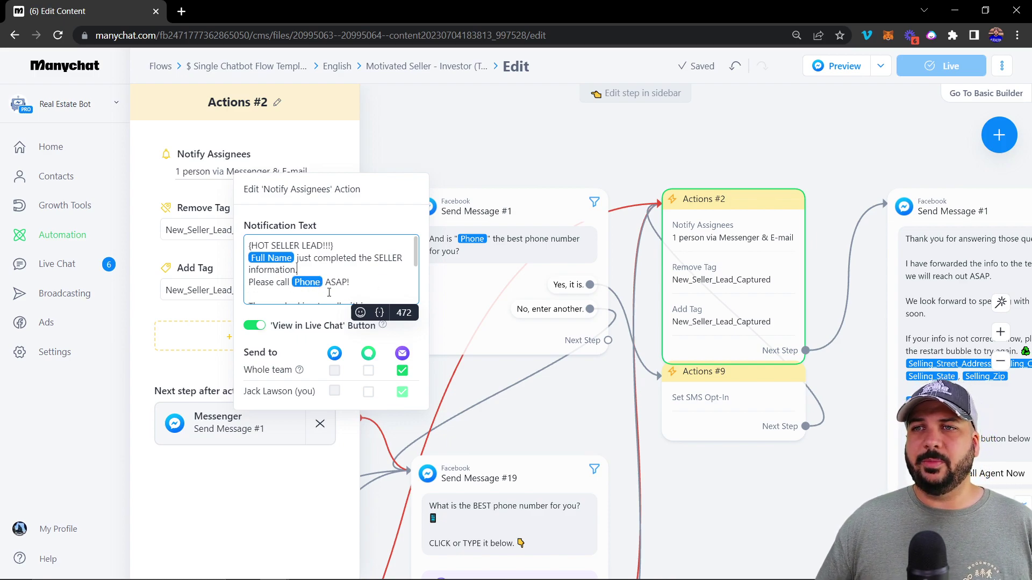
- Review the property address and email fields in the notification text and close the Notify Assignees editor
scroll(330, 272, down, 3)
scroll(331, 273, up, 3)
scroll(261, 280, down, 3)
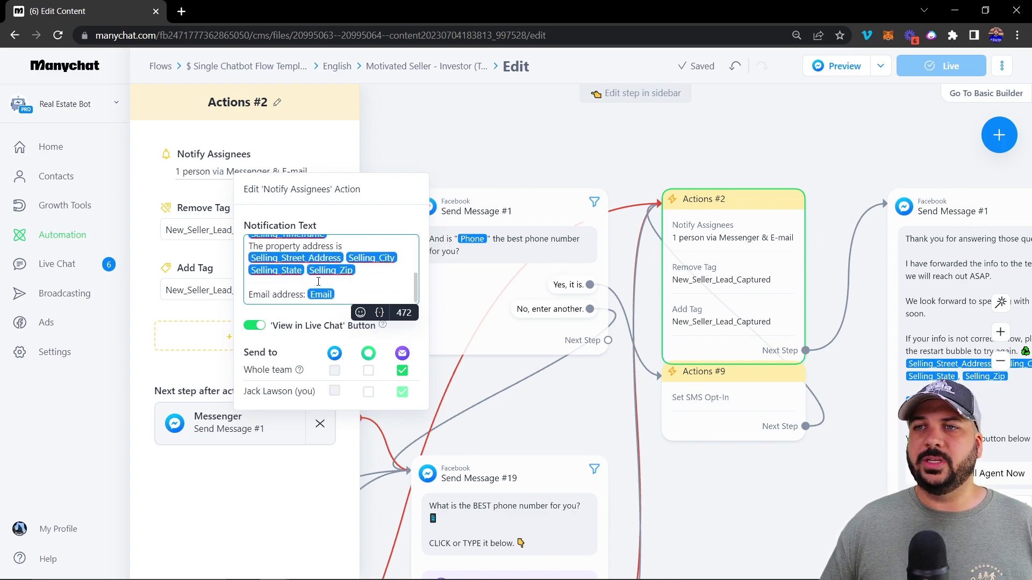
scroll(318, 281, up, 4)
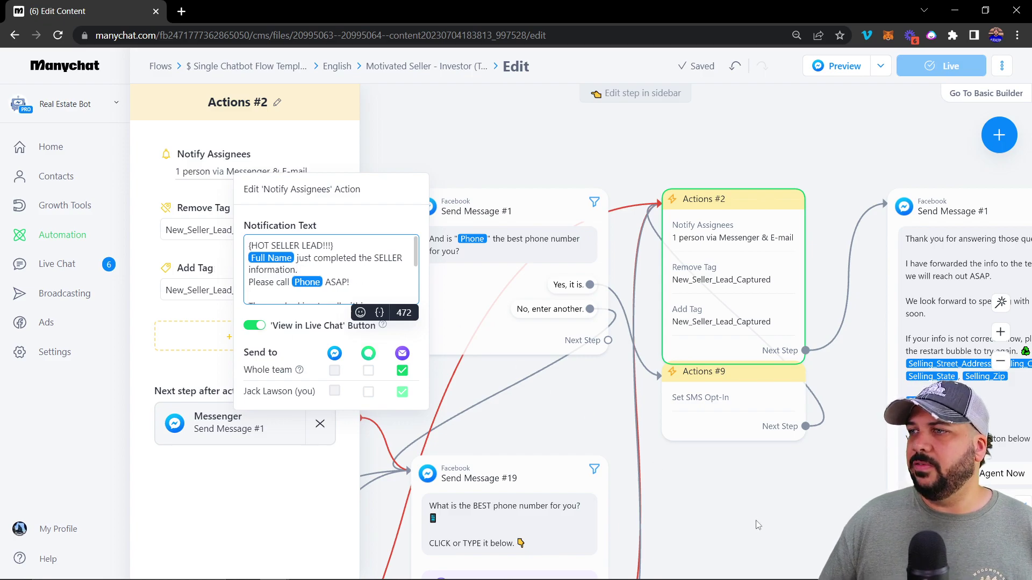
click(762, 480)
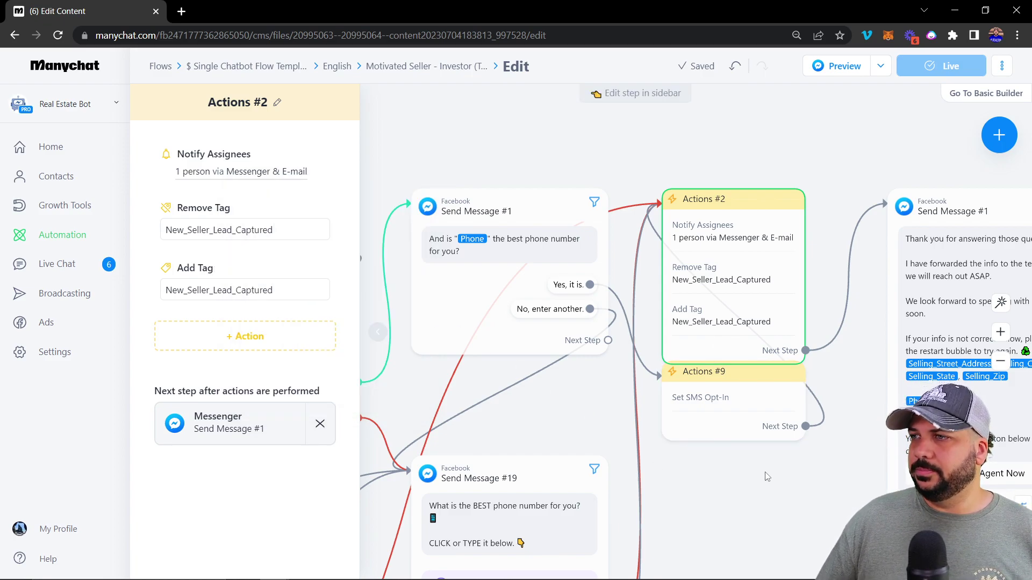
- Open the closing thank-you message after Actions #2 and inspect the settings of its Call Agent Now button
drag(827, 475, 450, 429)
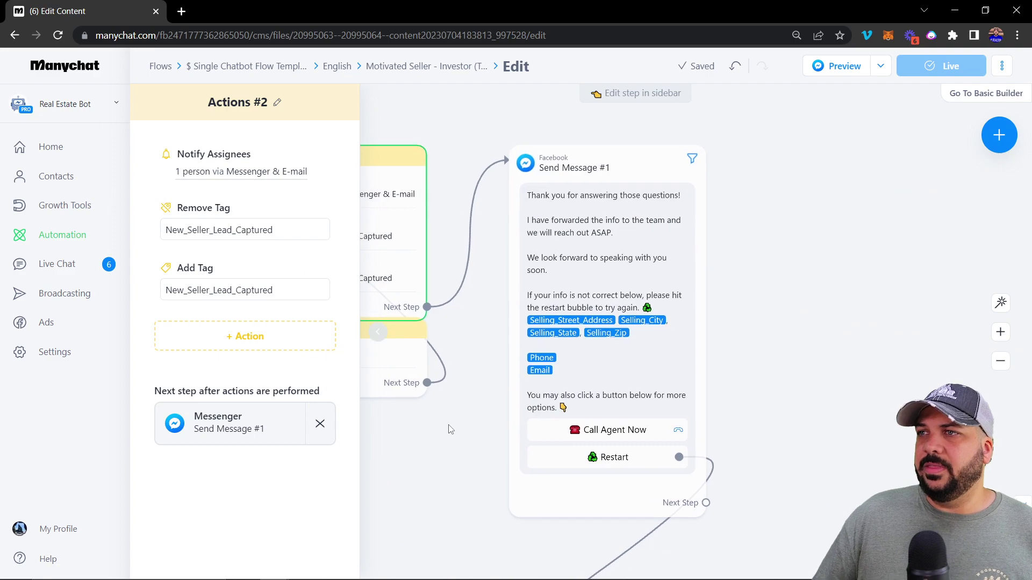
click(591, 250)
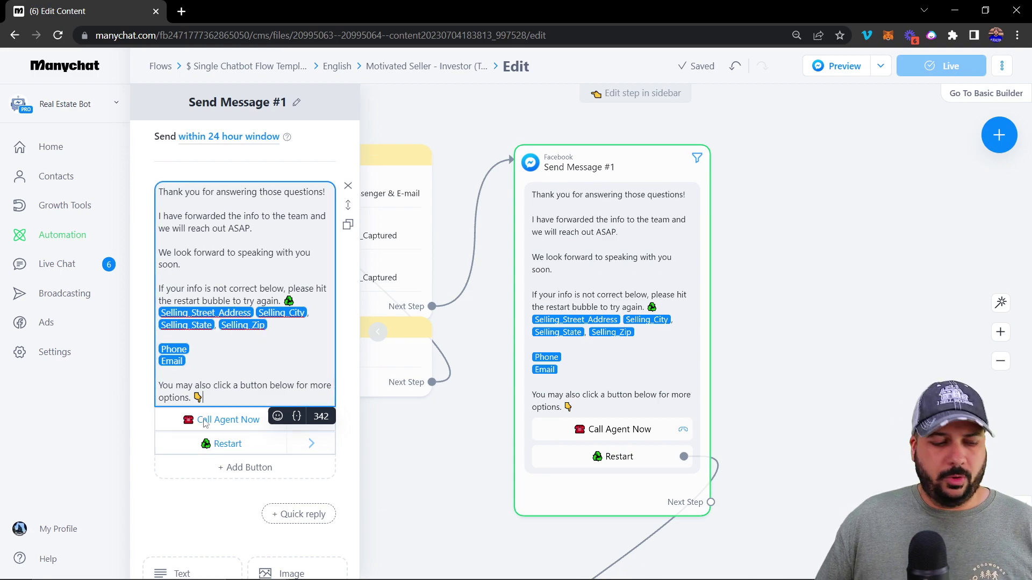
click(225, 424)
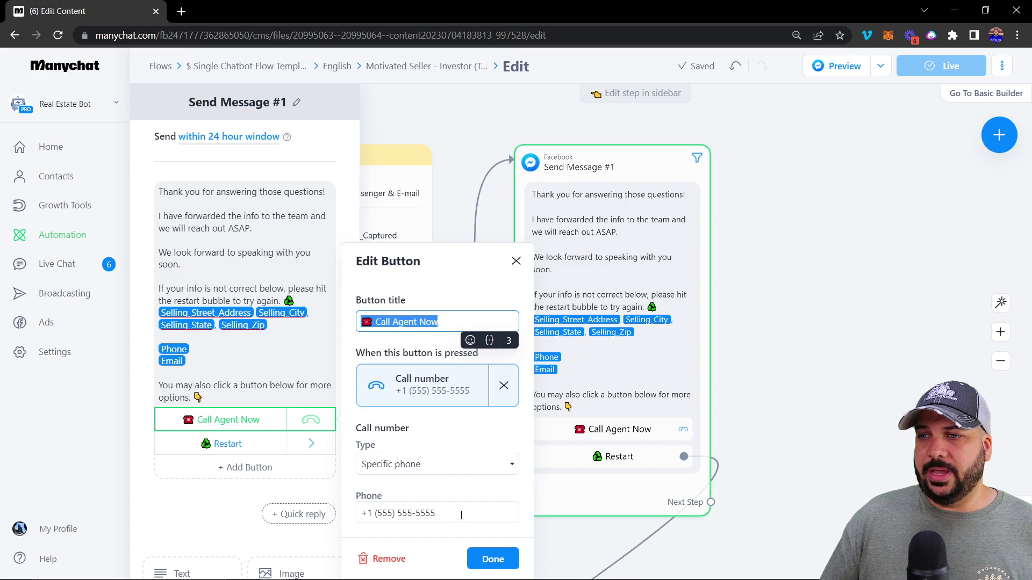
- Close the Call Agent Now button settings and trace the no-response connections back to Send Message #14
click(480, 556)
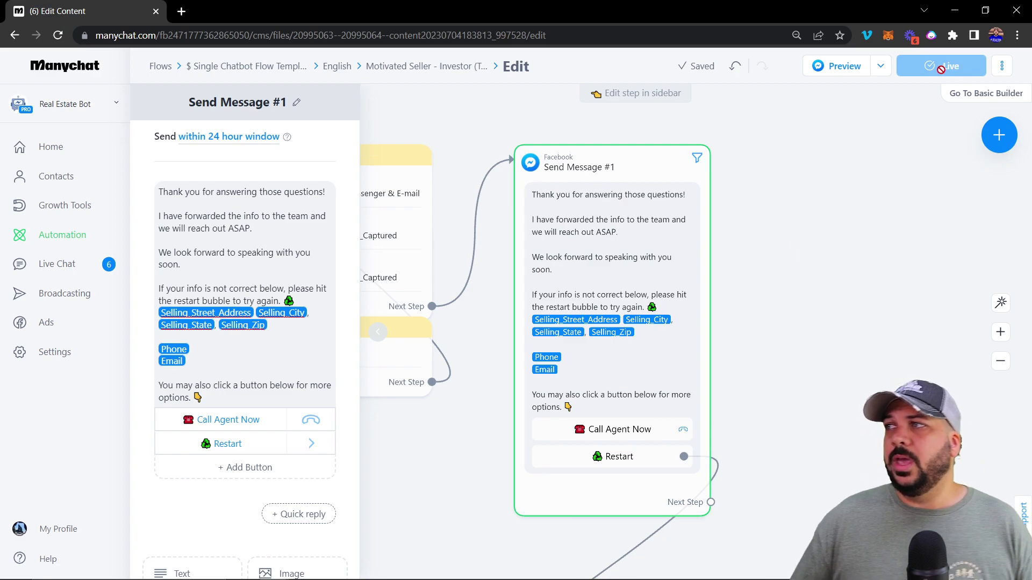
scroll(890, 246, down, 3)
scroll(829, 276, down, 2)
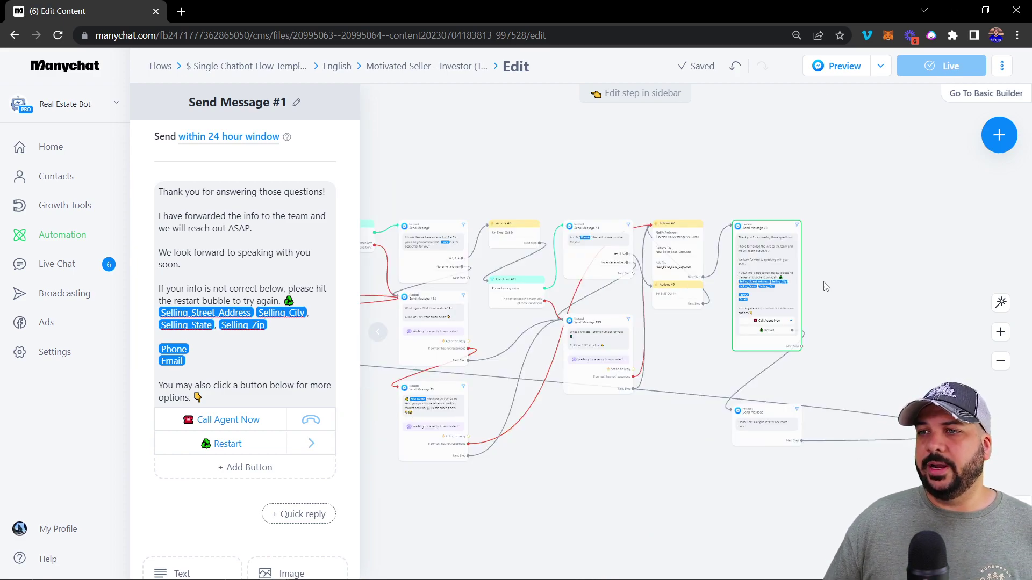
drag(498, 486, 497, 409)
scroll(744, 442, down, 5)
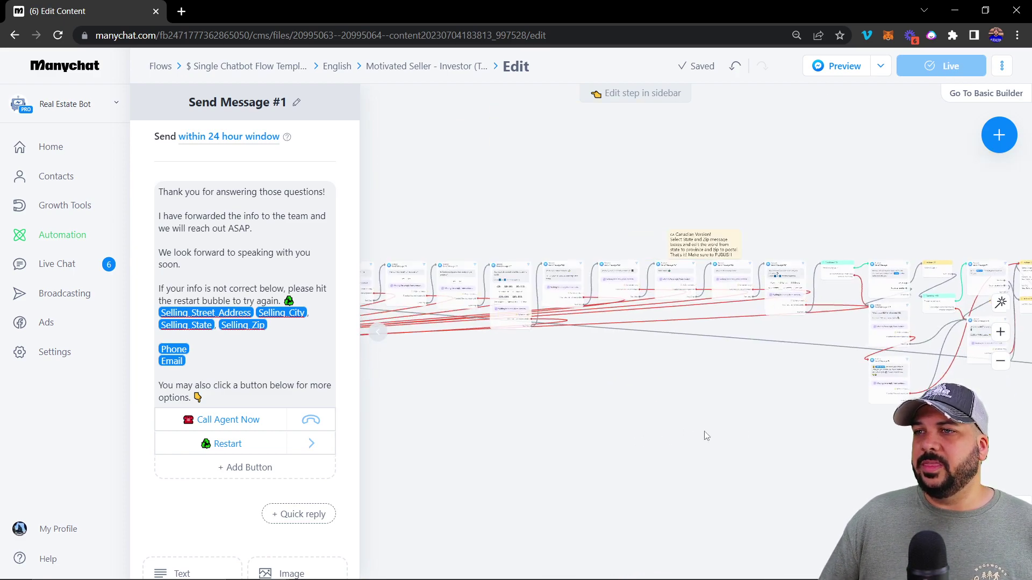
mouse_move(738, 417)
mouse_down()
mouse_move(714, 433)
mouse_move(723, 431)
mouse_up()
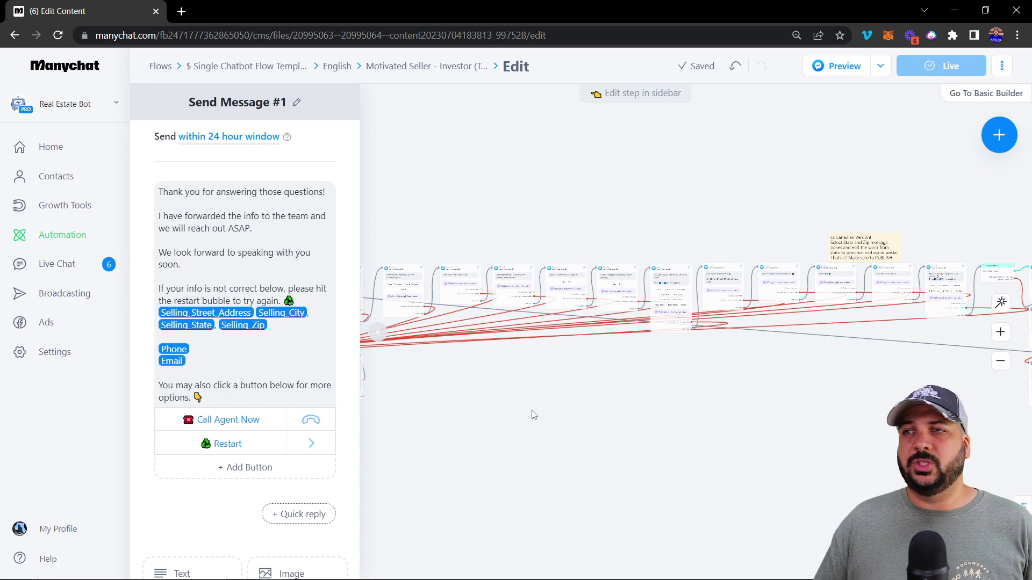
drag(537, 415, 753, 396)
scroll(682, 376, up, 5)
drag(686, 378, 825, 437)
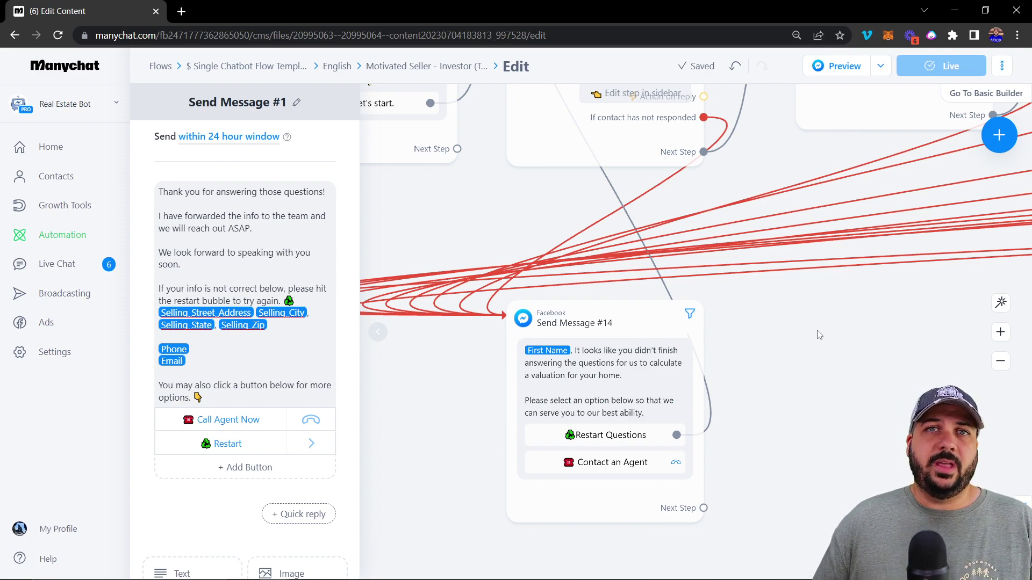
- Inspect the expiry, no-response and retry settings of the property condition question in Send Message #2, then close its editor
scroll(835, 324, up, 3)
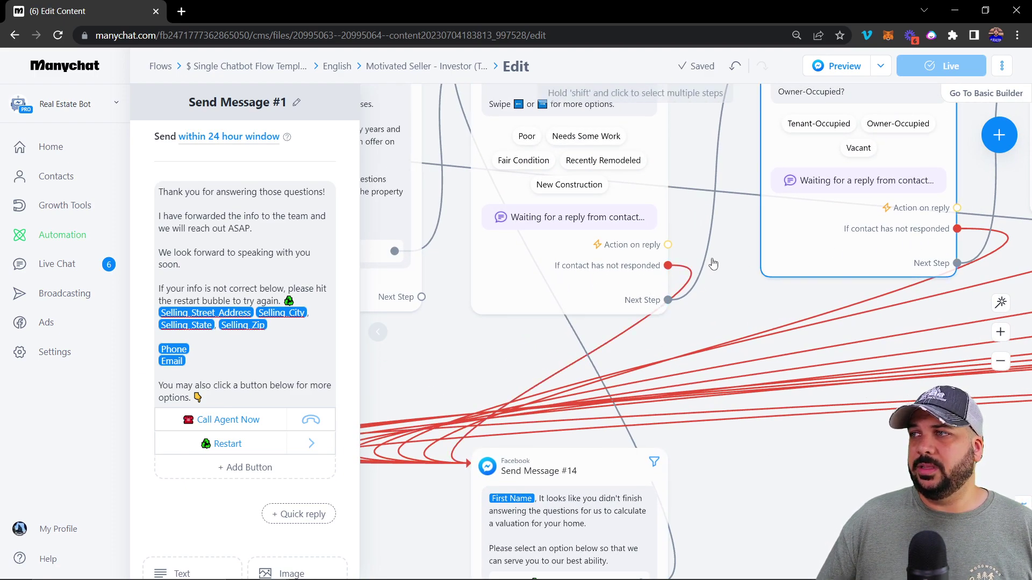
click(602, 266)
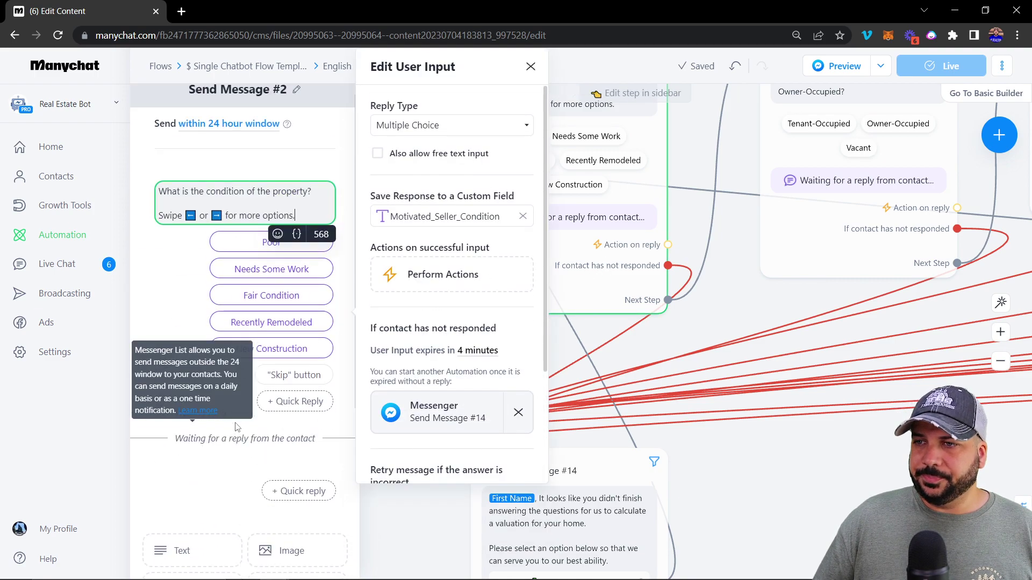
scroll(411, 222, down, 3)
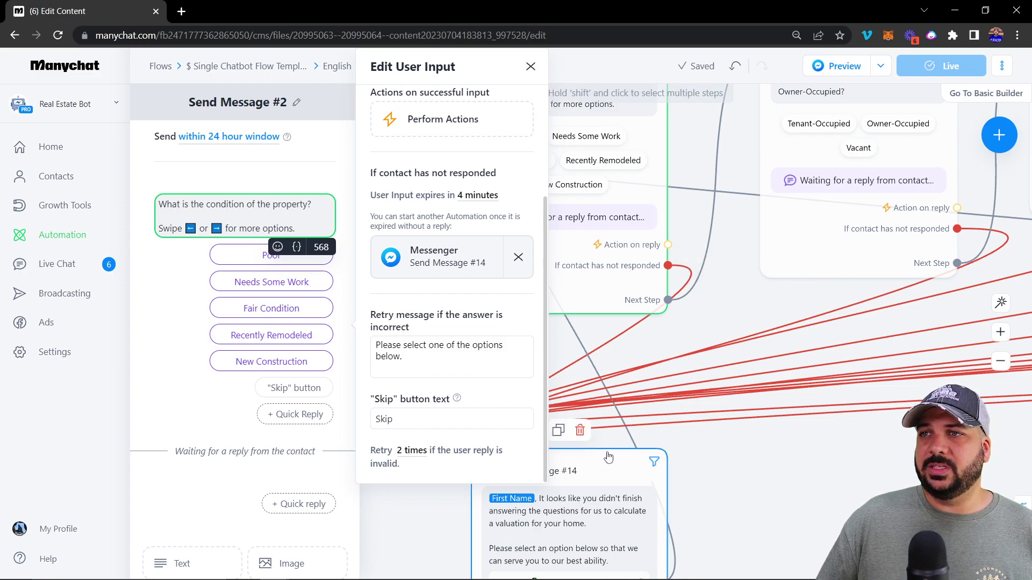
click(780, 484)
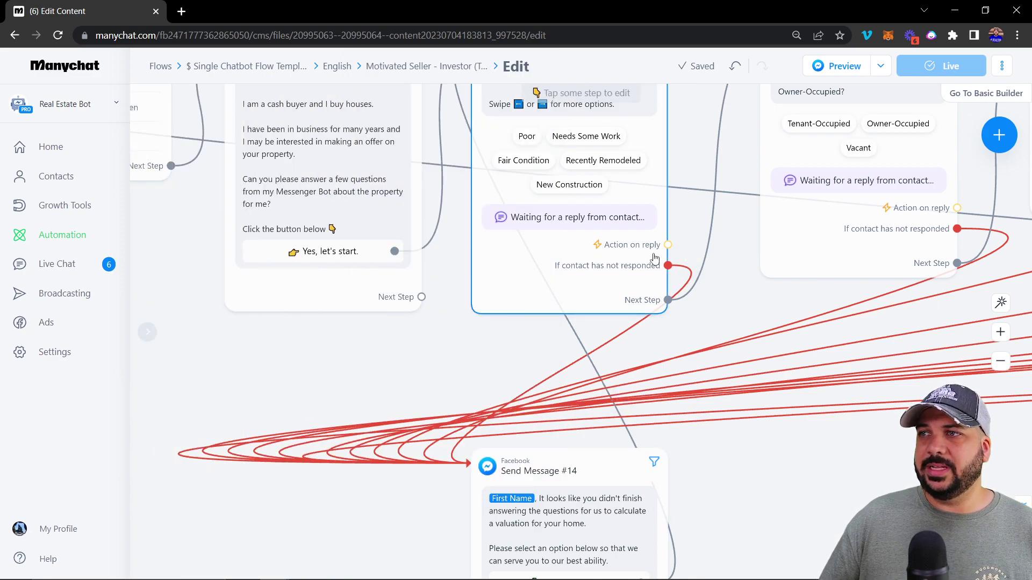
- Follow the no-response links along the question chain and read the reminder text and buttons in Send Message #14
drag(765, 496, 498, 527)
scroll(516, 494, down, 5)
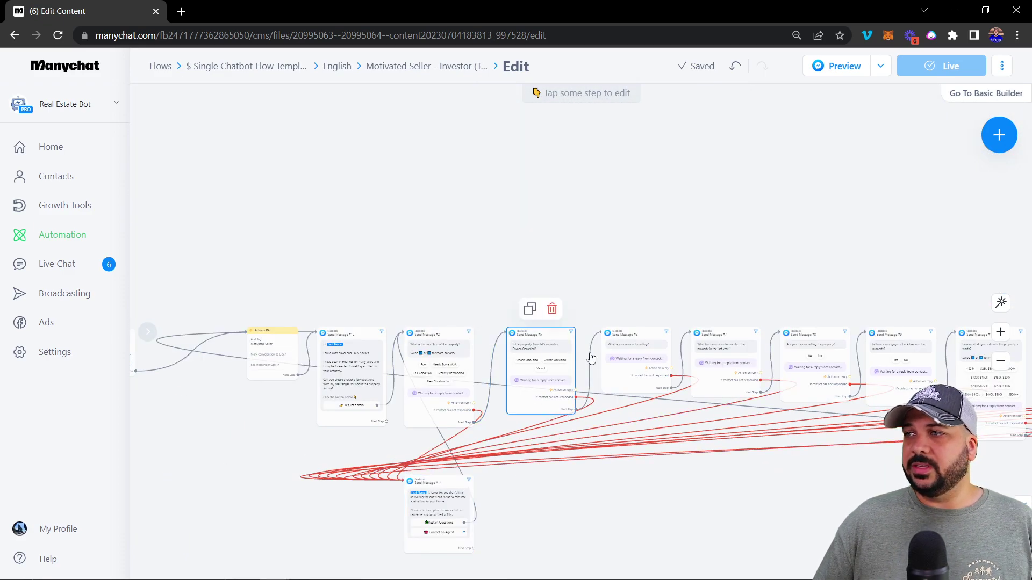
scroll(471, 246, up, 1)
scroll(471, 247, right, 2)
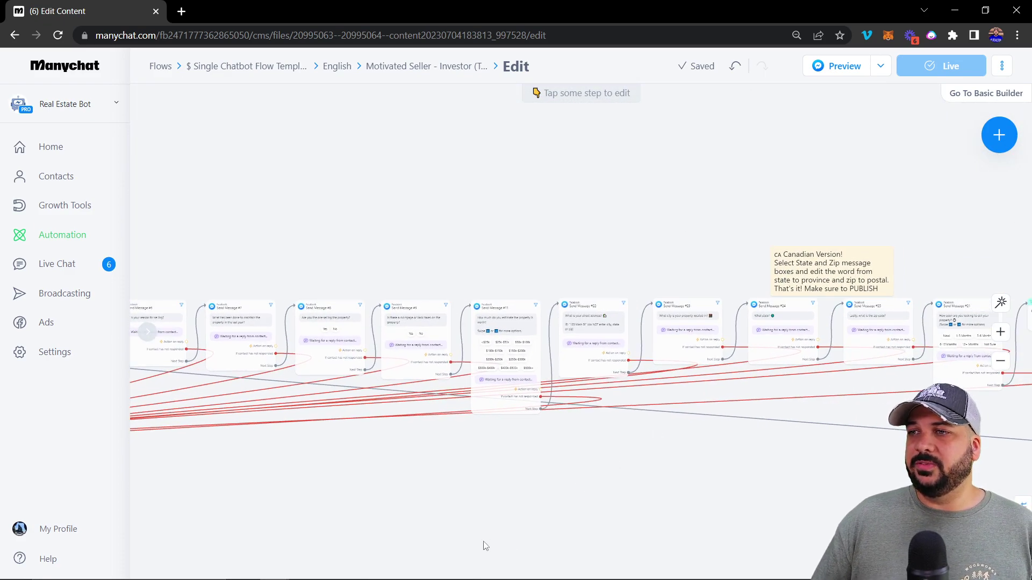
scroll(491, 546, left, 10)
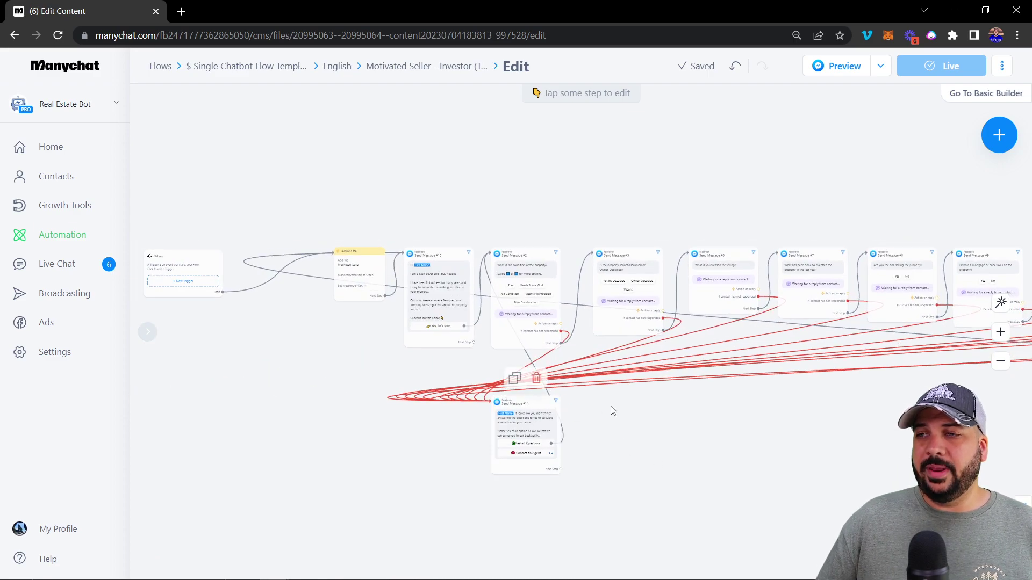
scroll(636, 412, up, 4)
drag(512, 412, 691, 305)
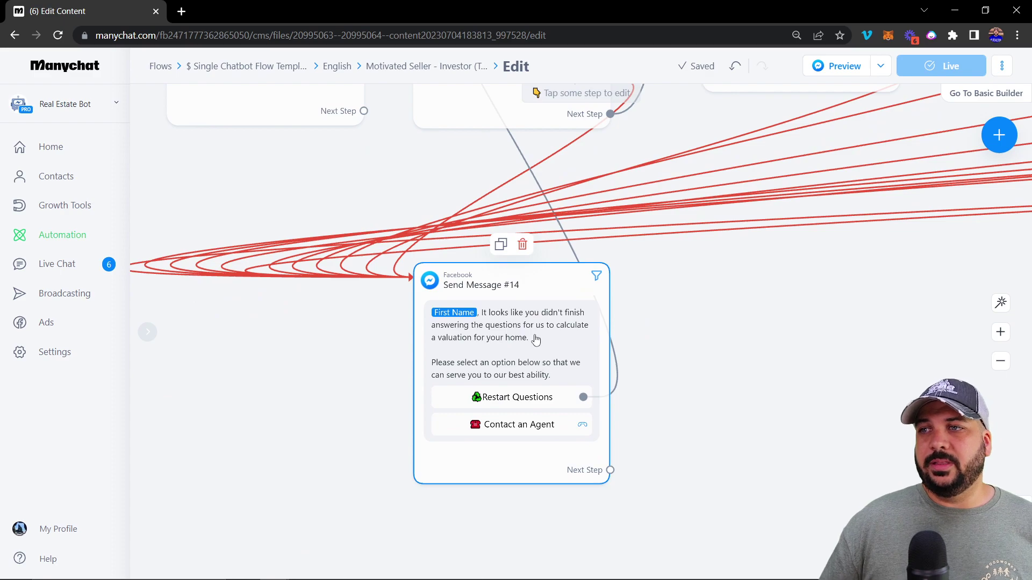
scroll(536, 324, up, 2)
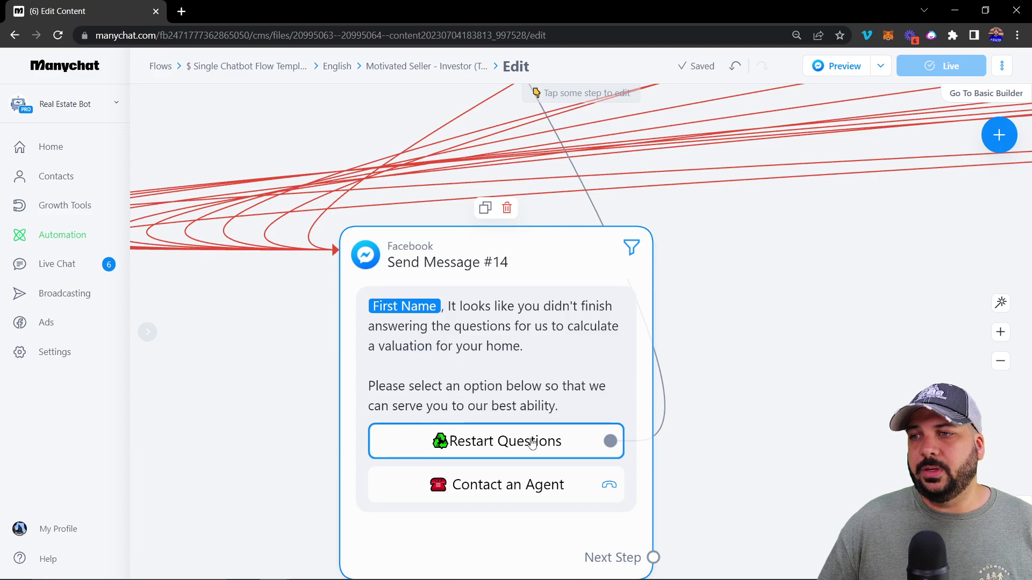
scroll(771, 396, down, 3)
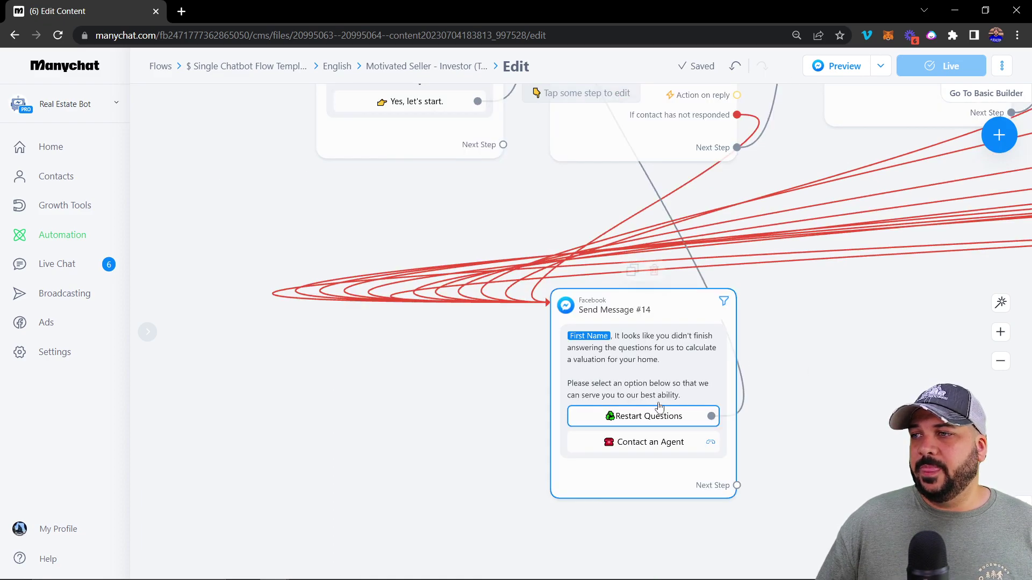
- Open Send Message #14 and inspect the call number settings of its Contact an Agent button
scroll(653, 415, up, 4)
scroll(665, 174, down, 5)
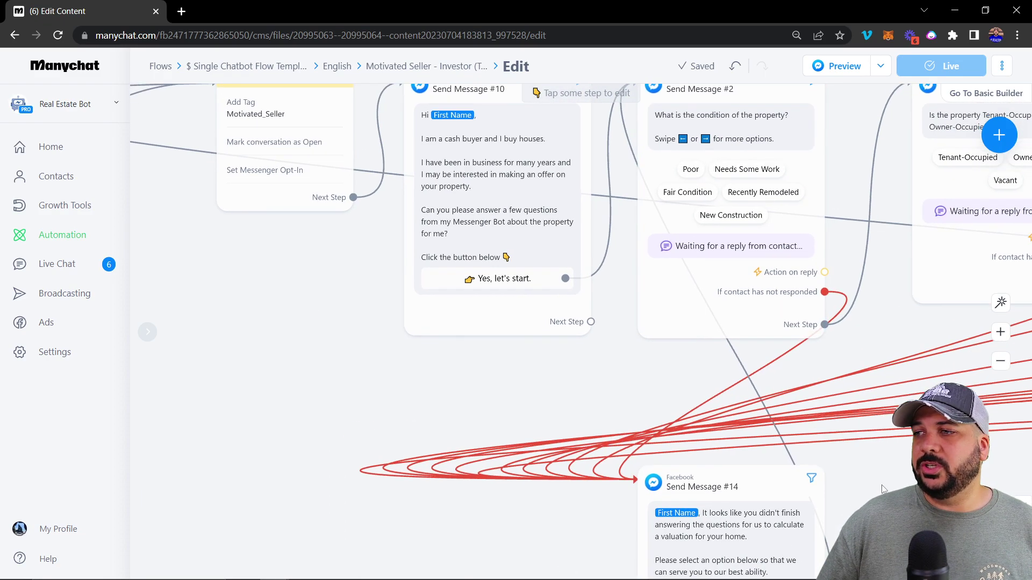
scroll(537, 268, right, 6)
click(400, 344)
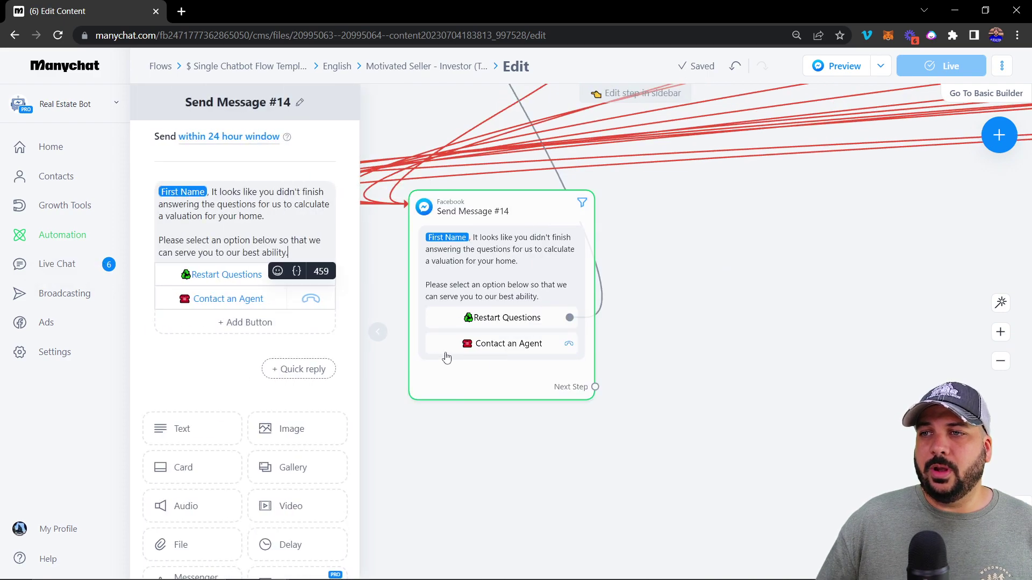
drag(370, 399, 464, 402)
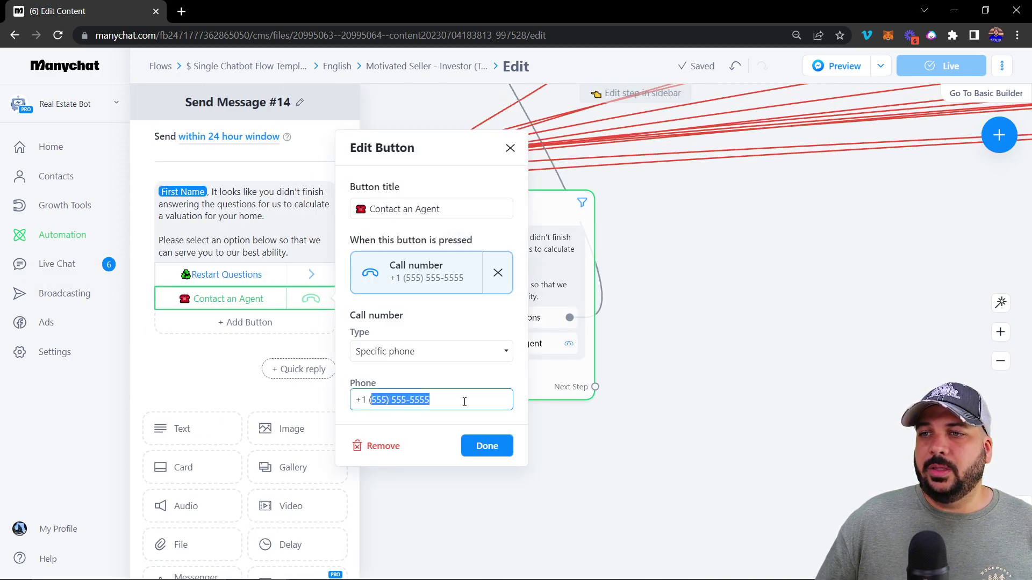
click(481, 446)
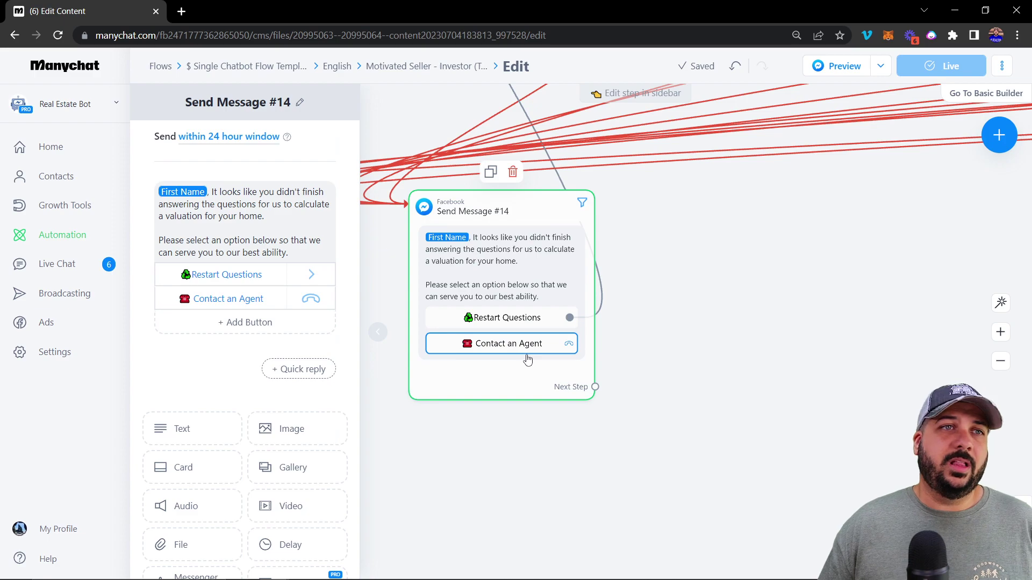
- Examine how the email question in Send Message #18 leads to the follow-up in Send Message #7 without a response
scroll(605, 343, down, 4)
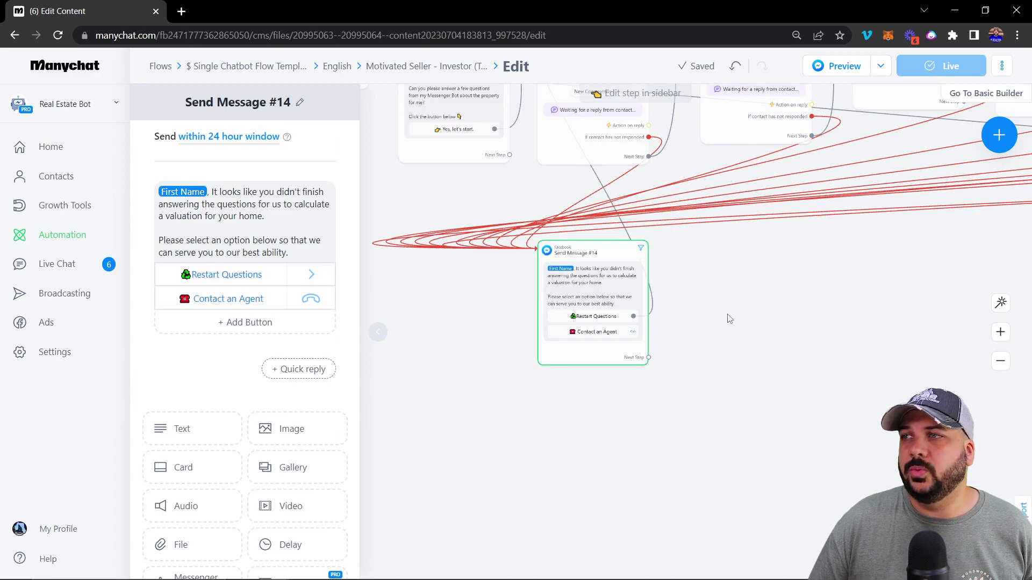
drag(765, 329, 489, 360)
scroll(763, 403, up, 3)
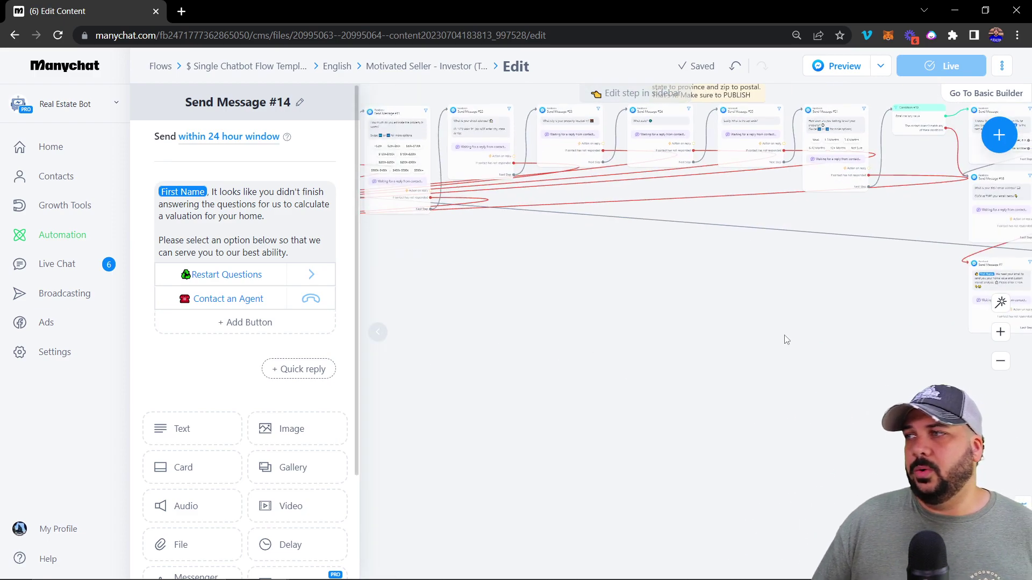
drag(779, 340, 405, 385)
drag(832, 350, 540, 415)
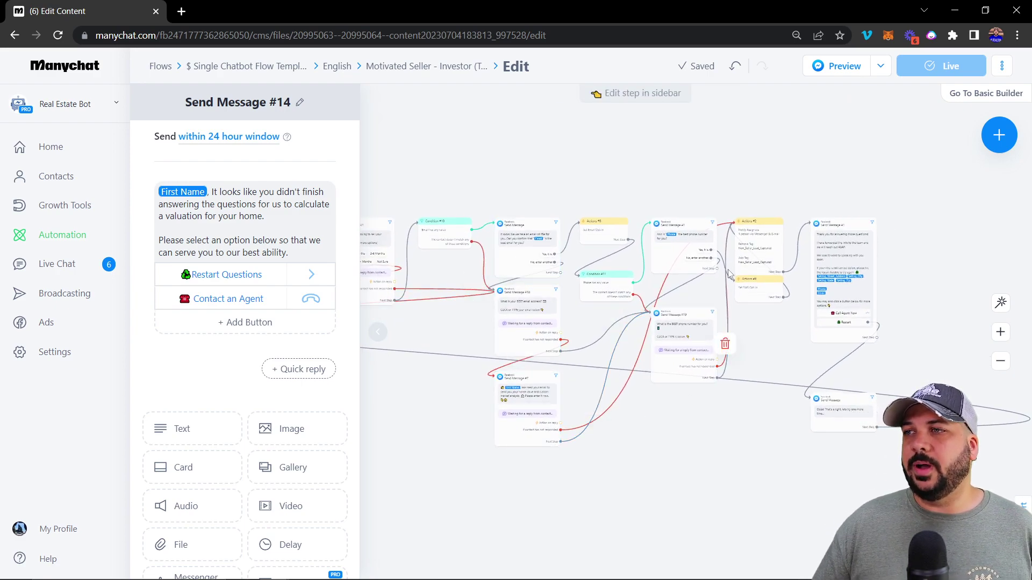
scroll(699, 376, up, 3)
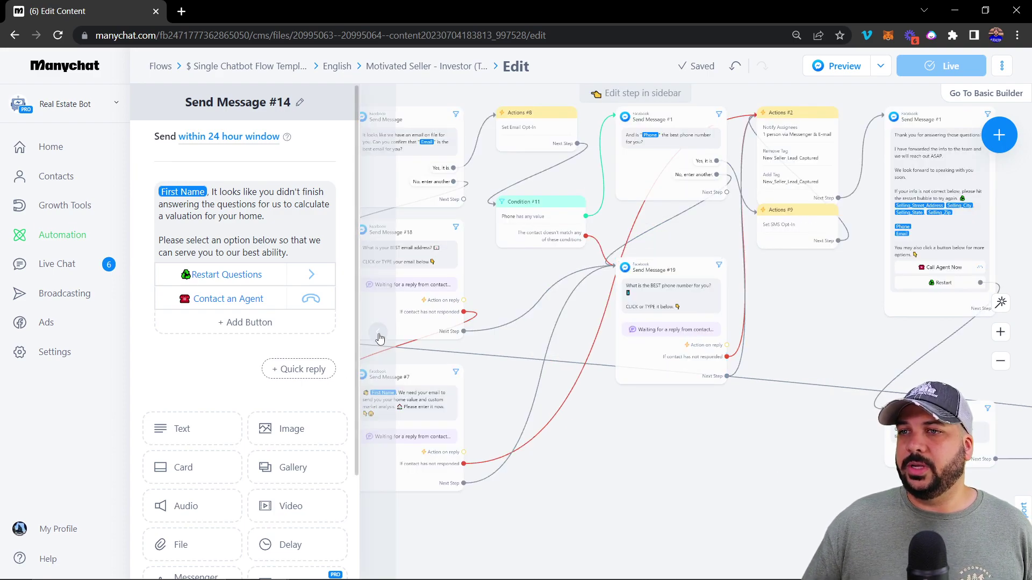
click(712, 457)
drag(712, 457, 613, 521)
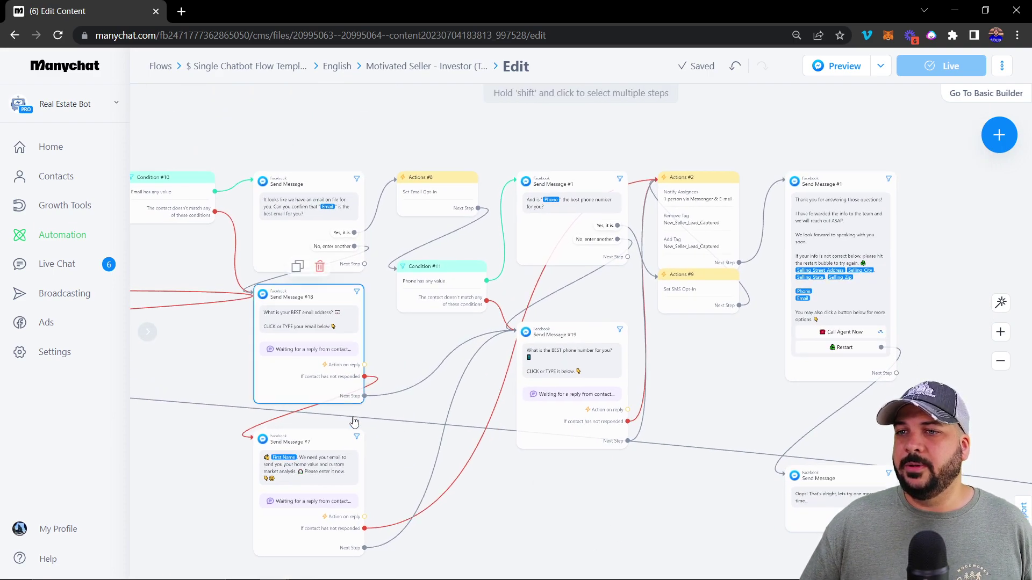
scroll(310, 472, up, 5)
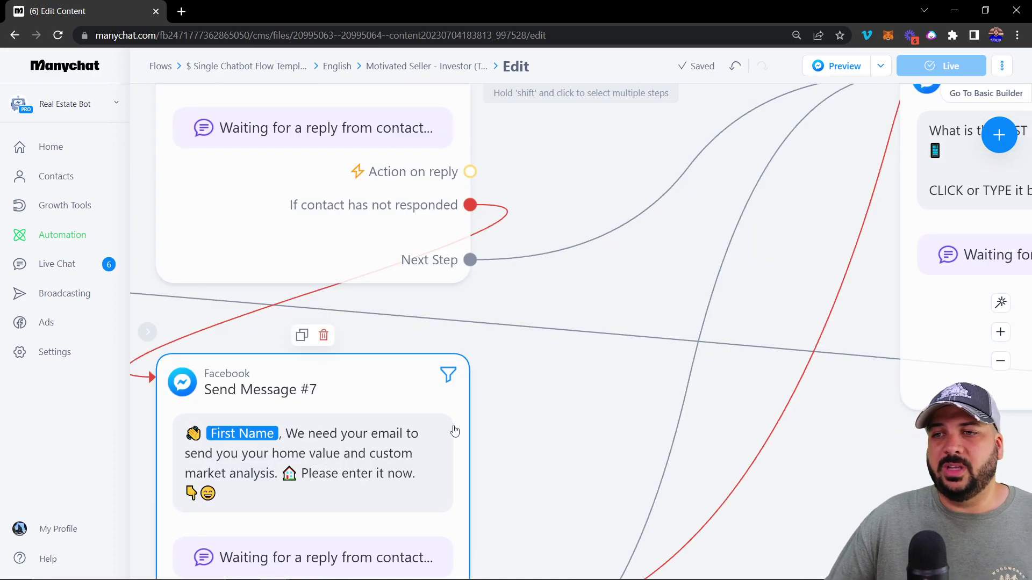
scroll(454, 434, down, 3)
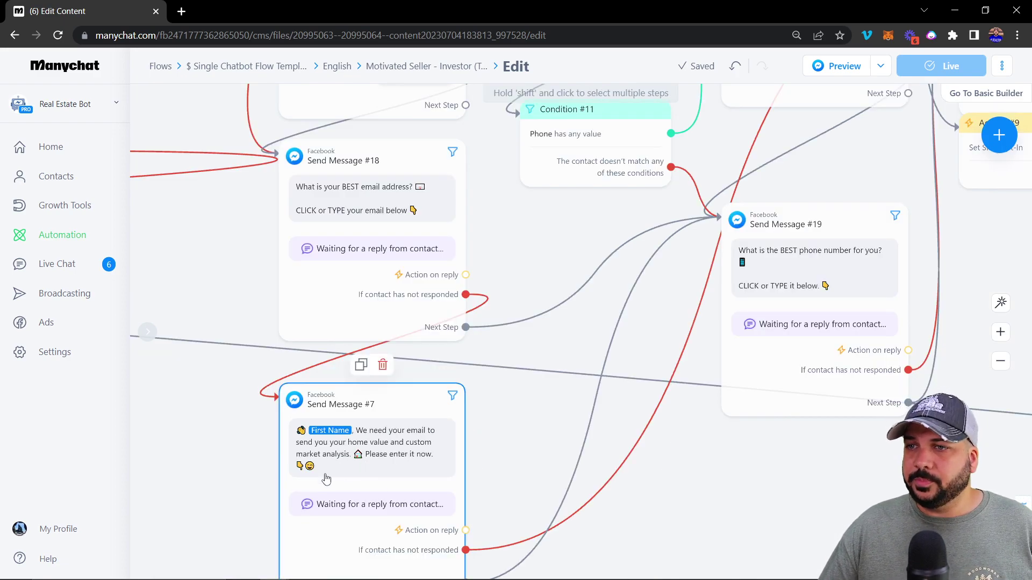
click(378, 251)
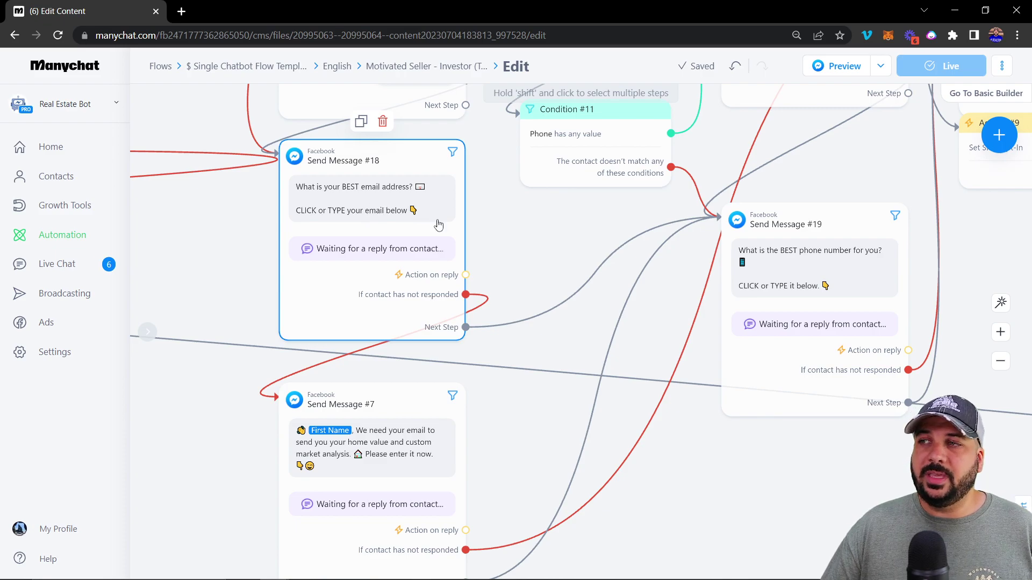
- Review where the phone number question in Send Message #19 leads when the contact does or does not respond
drag(780, 419, 503, 558)
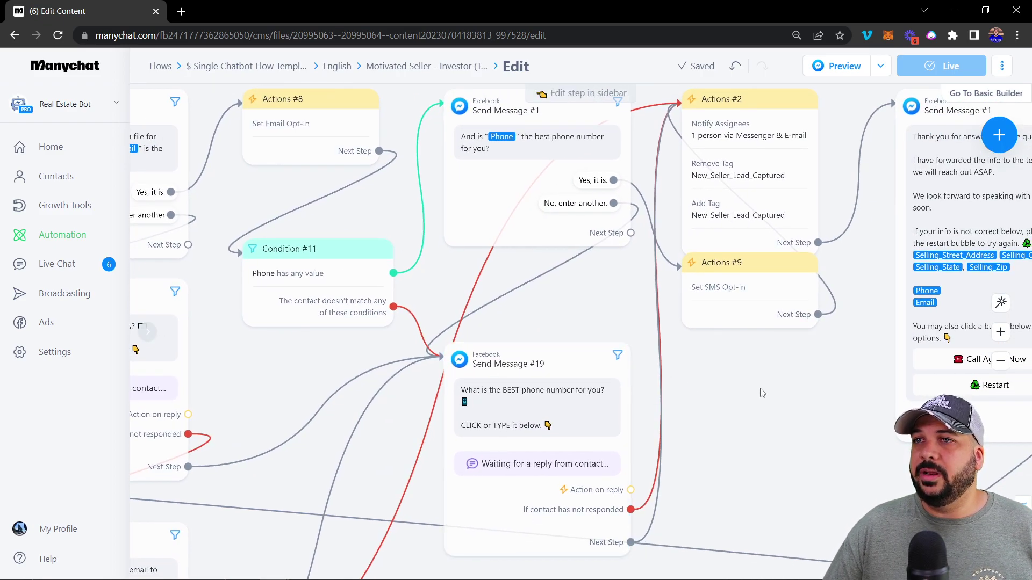
mouse_move(765, 399)
mouse_down()
mouse_move(749, 424)
mouse_move(756, 402)
mouse_up()
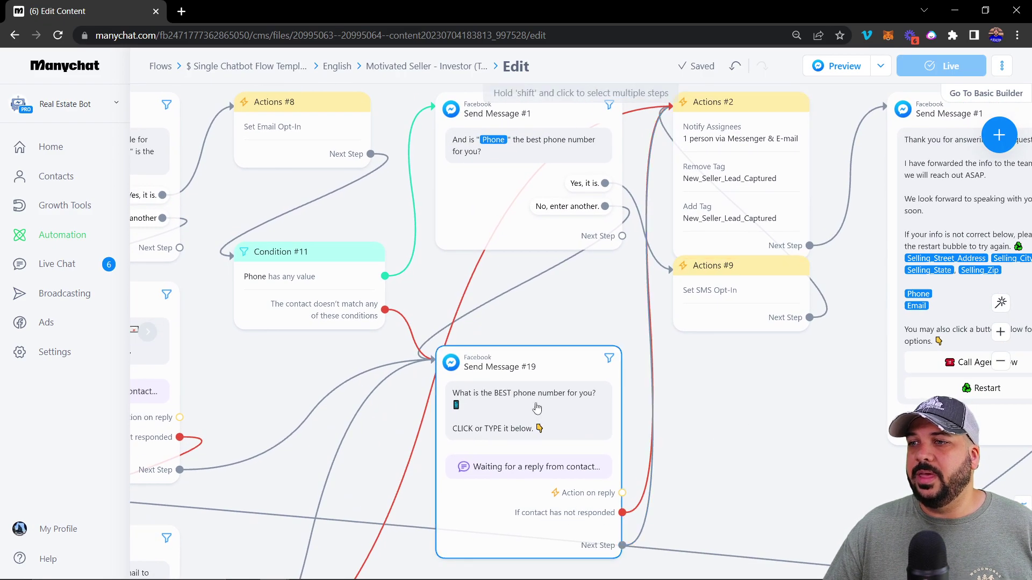
click(944, 239)
click(809, 369)
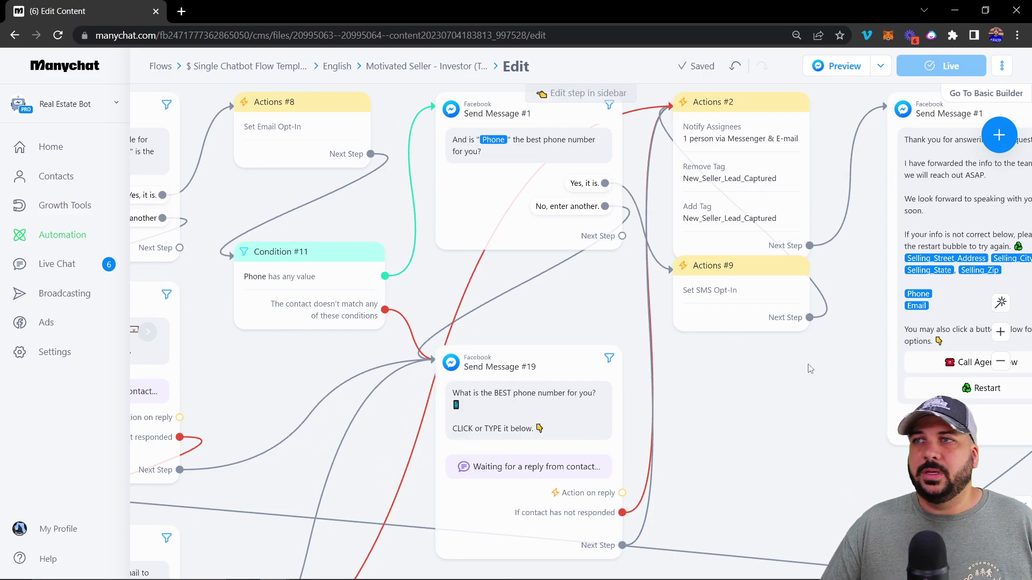
scroll(798, 388, down, 3)
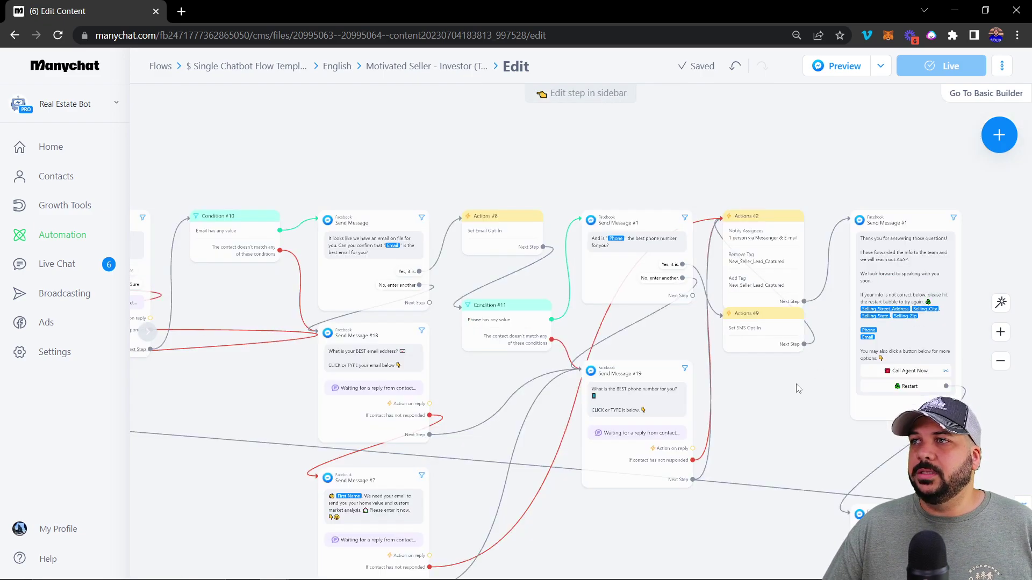
- Trace the closing message's Restart button through the retry message back to Actions #4 at the flow's start
drag(792, 418, 532, 236)
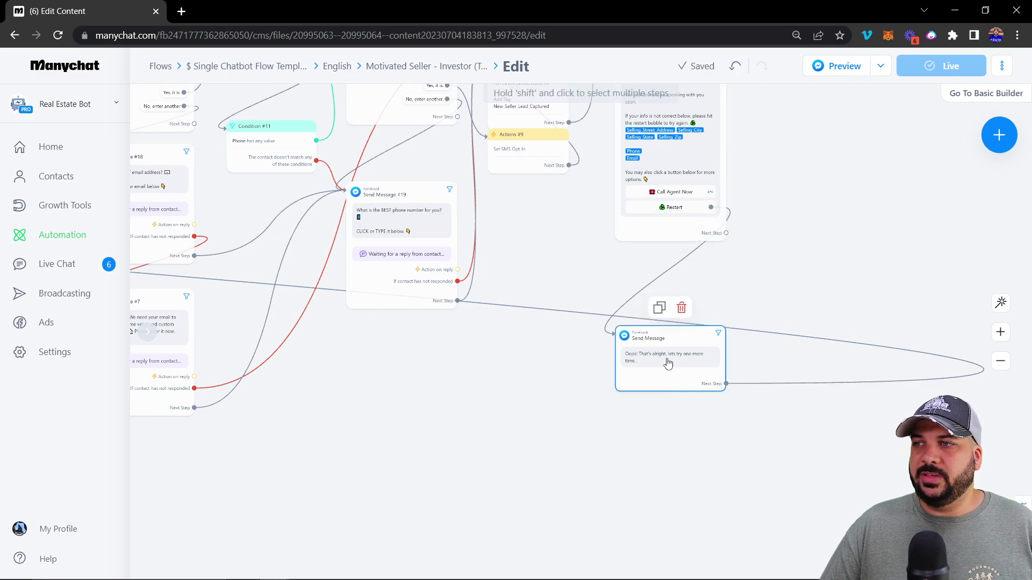
scroll(665, 366, up, 5)
scroll(677, 366, down, 10)
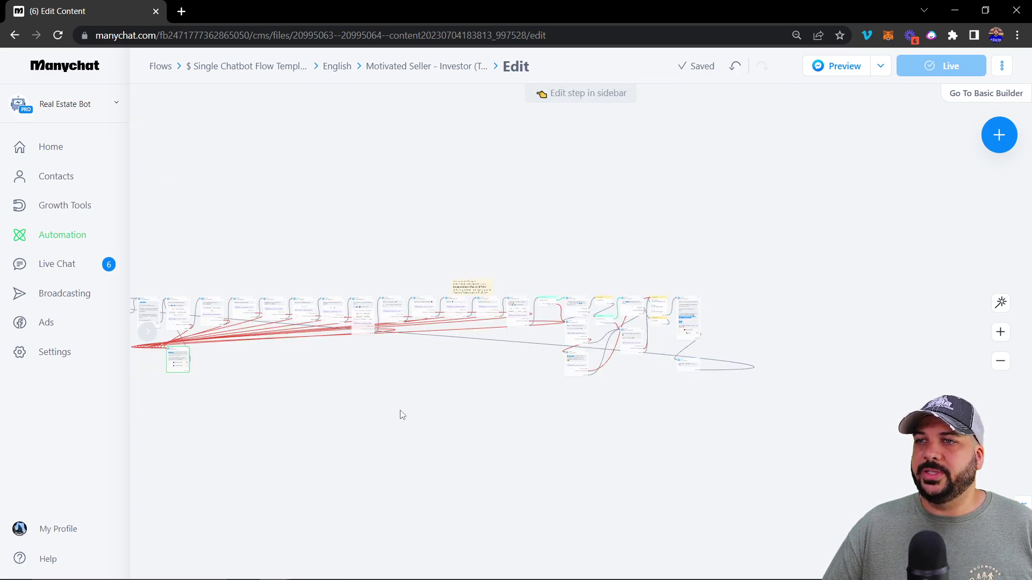
scroll(485, 281, up, 10)
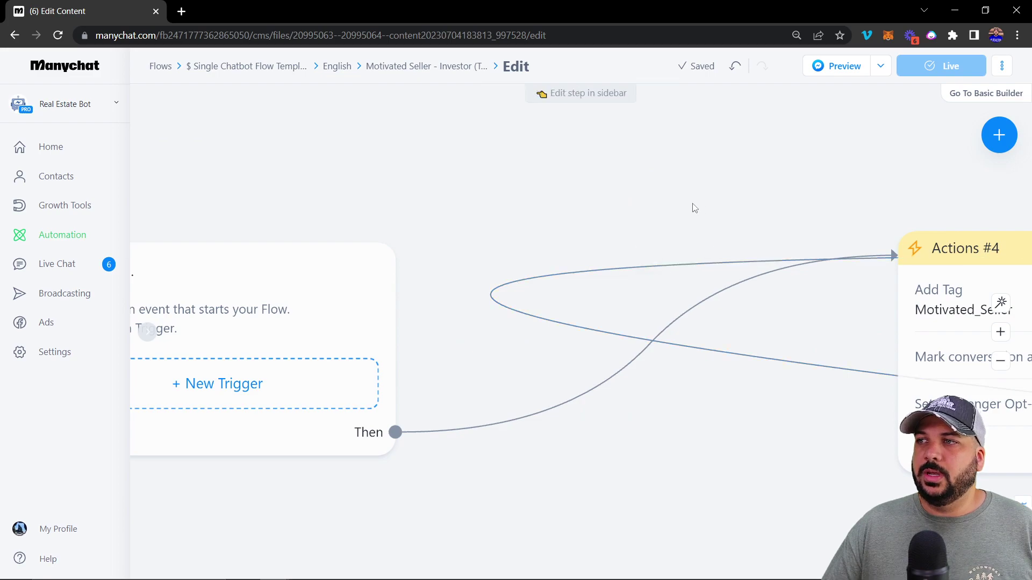
- Add a Messenger Ref URL trigger to the flow's starting step and save it to generate the referral link
scroll(627, 263, down, 8)
scroll(618, 248, up, 4)
drag(663, 218, 366, 80)
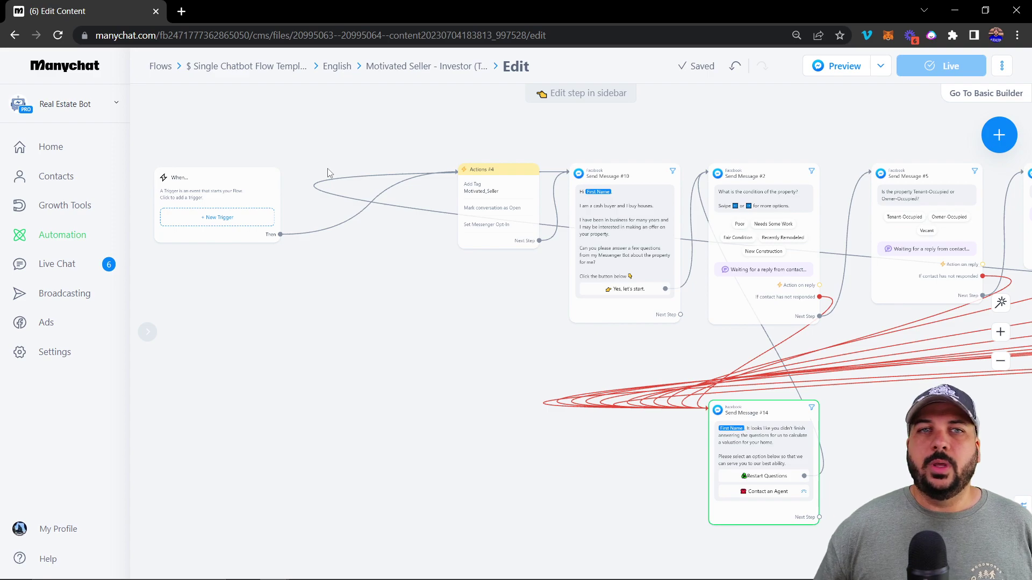
click(221, 217)
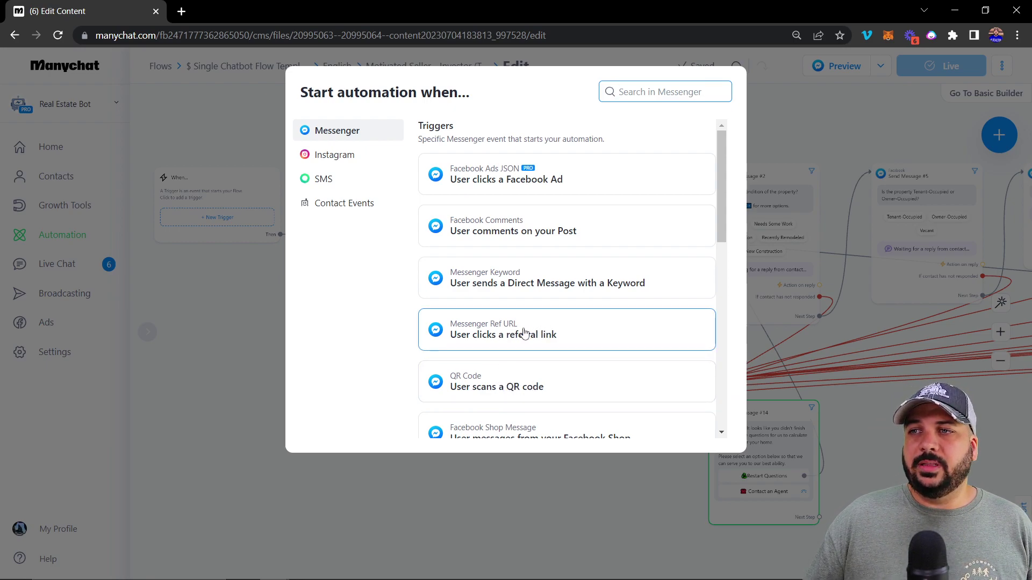
key(Escape)
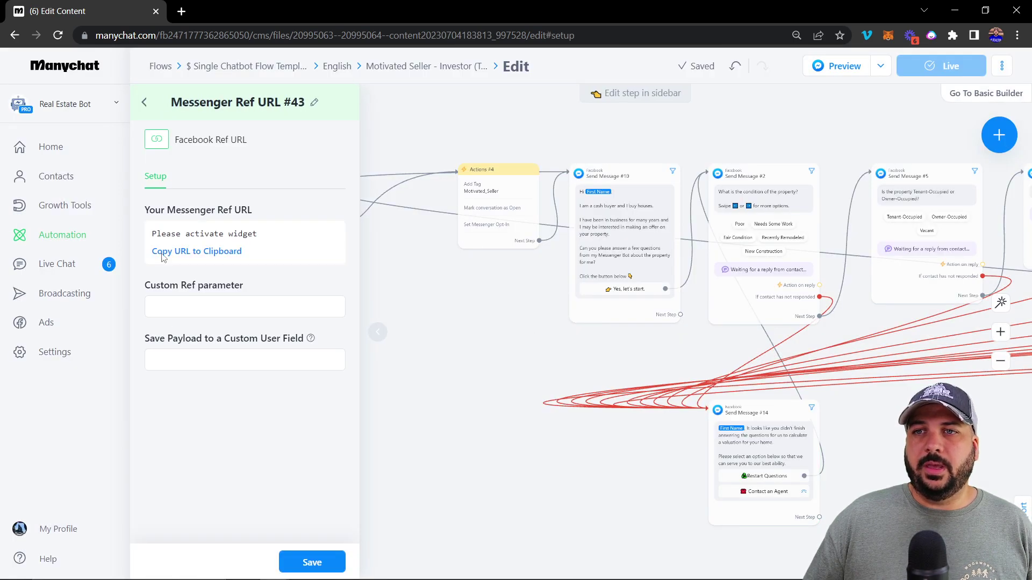
click(312, 562)
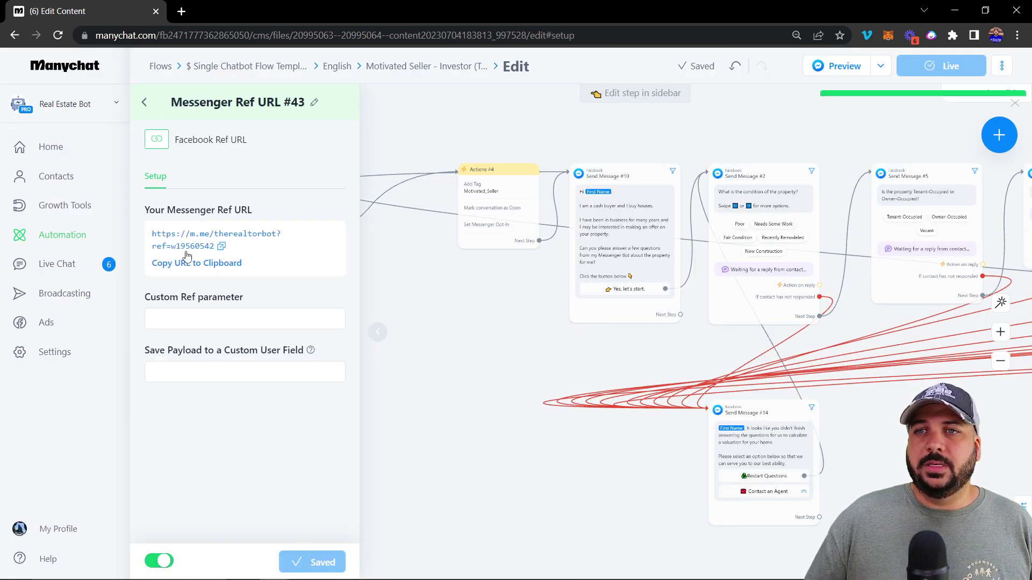